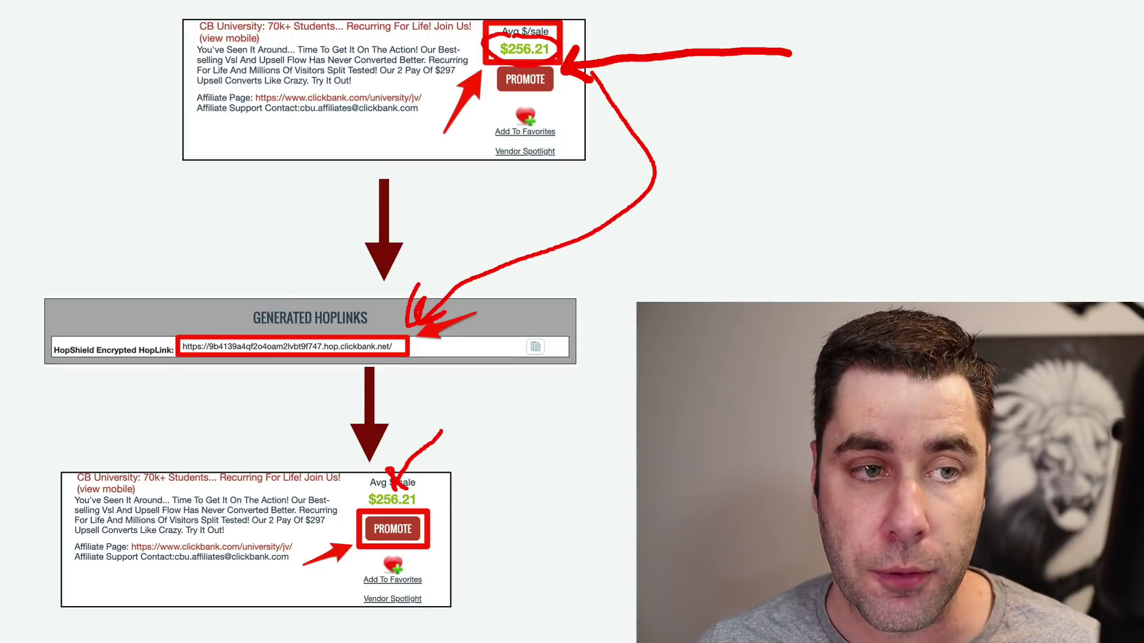
Step: Clear the drawn annotations from the ClickBank explainer slide
key("Escape")
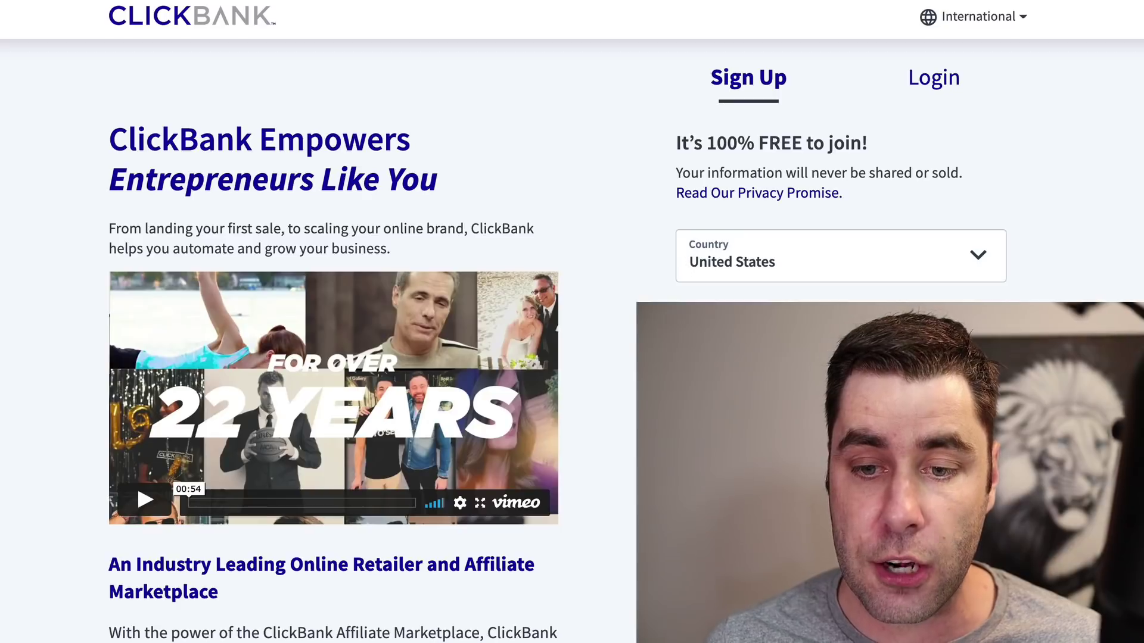
Step: Scroll the Marketplace page down to the Categories list in the left sidebar
scroll(689, 265, "down", 2)
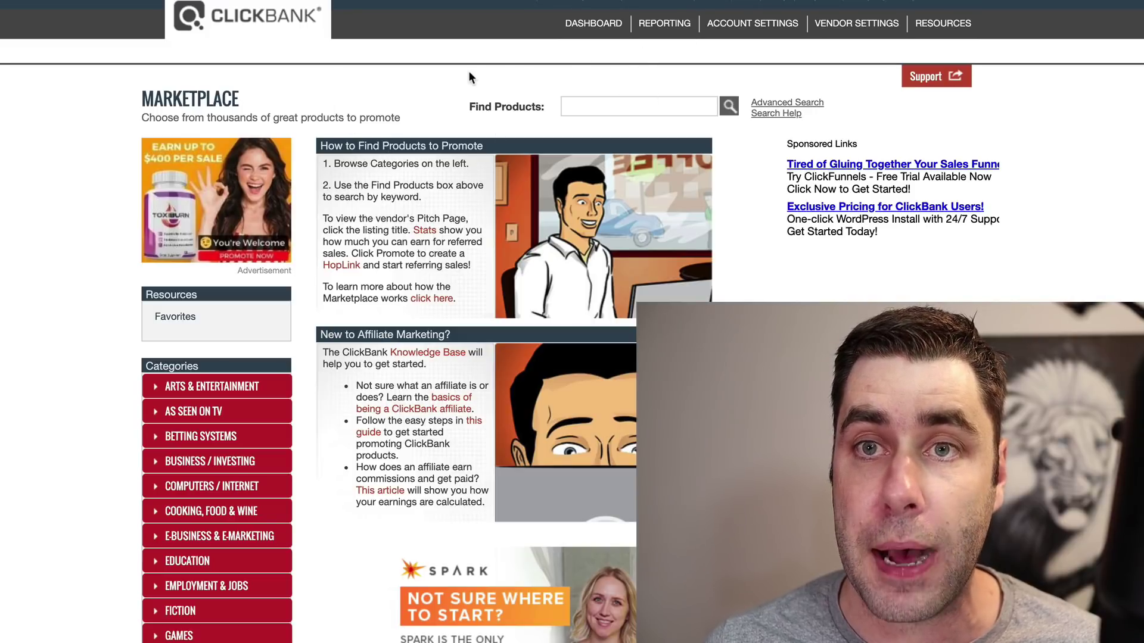
scroll(469, 70, "down", 5)
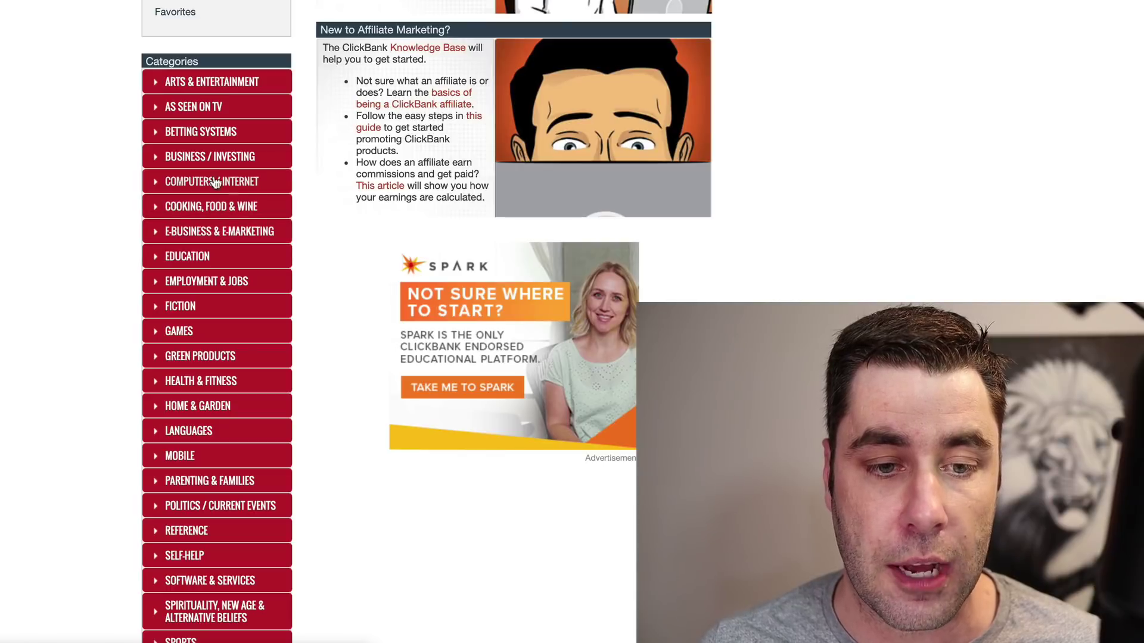
Step: Open the E-business & E-marketing category and scroll through its product listings
left_click(220, 231)
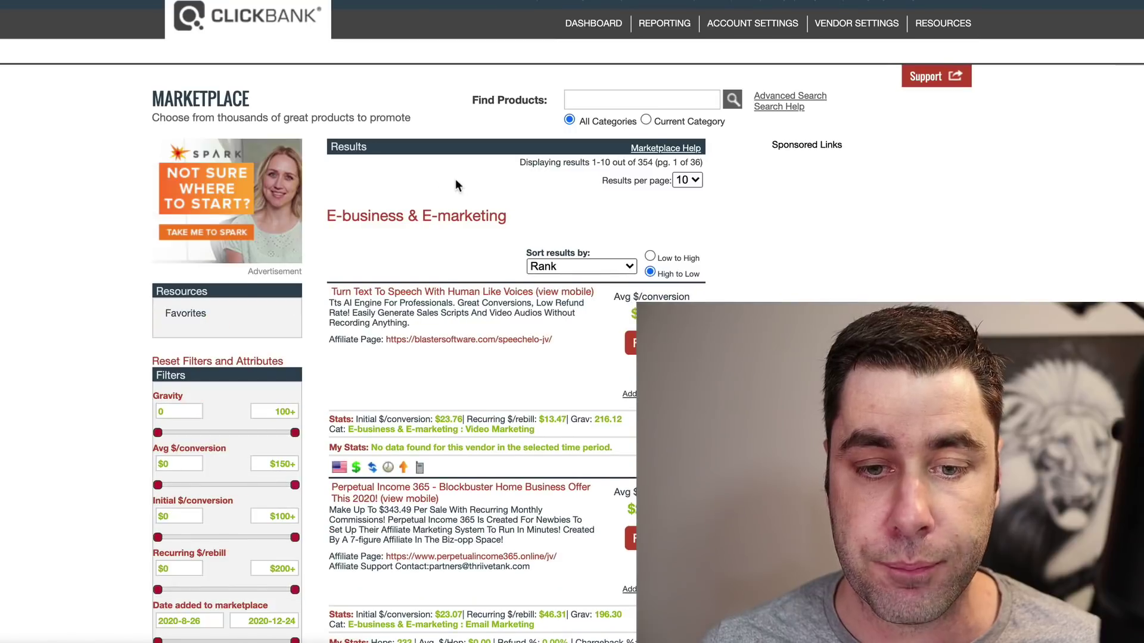
scroll(460, 180, "down", 1)
scroll(506, 137, "down", 3)
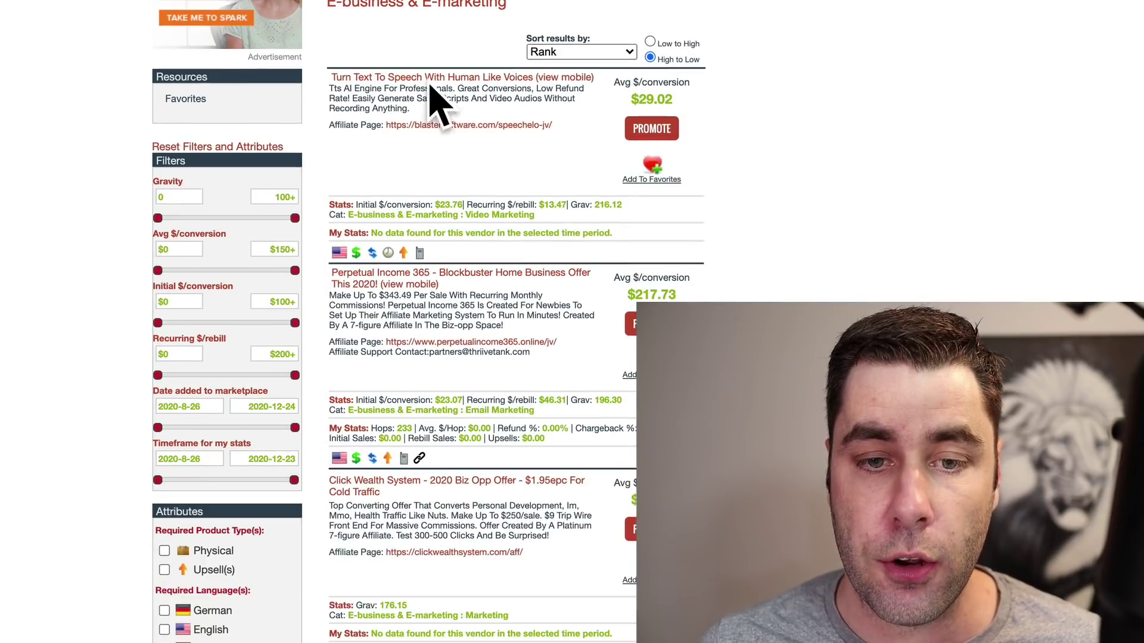
scroll(486, 94, "down", 1)
scroll(487, 94, "down", 1)
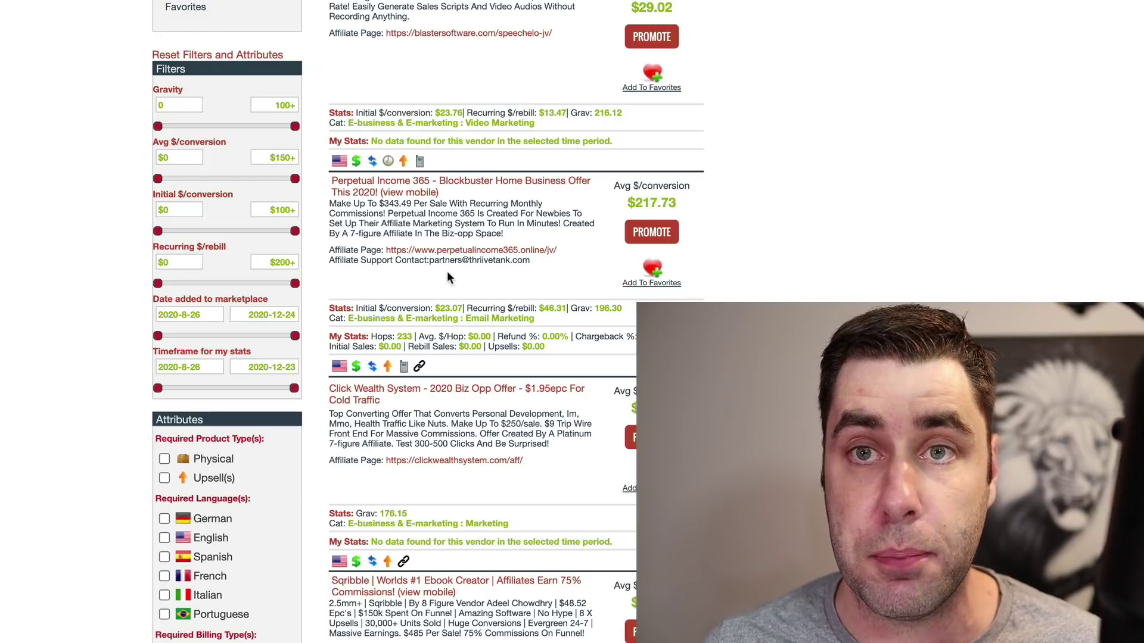
Step: Generate HopLinks for Perpetual Income 365 and highlight its $217.73 average per conversion
left_click(627, 233)
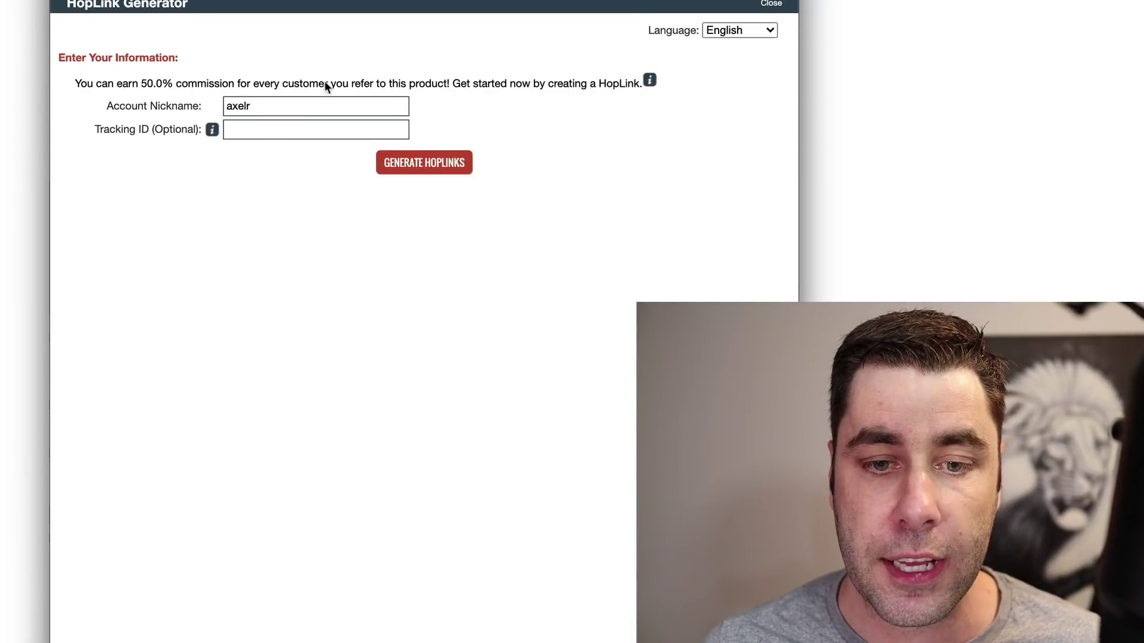
left_click(450, 164)
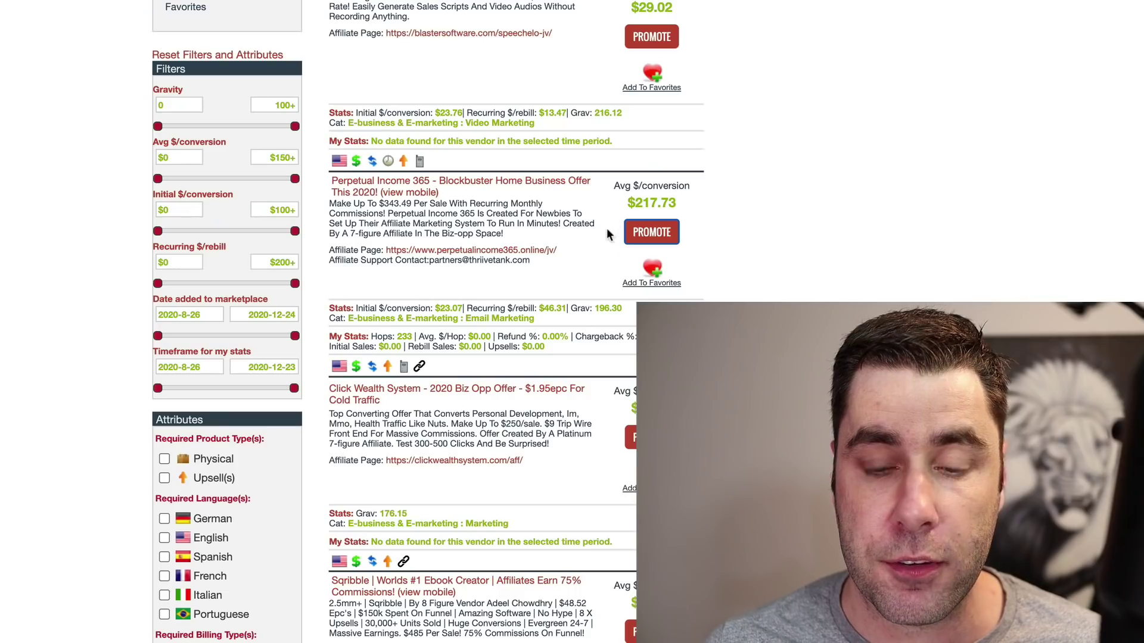
left_click_drag(635, 200, 669, 198)
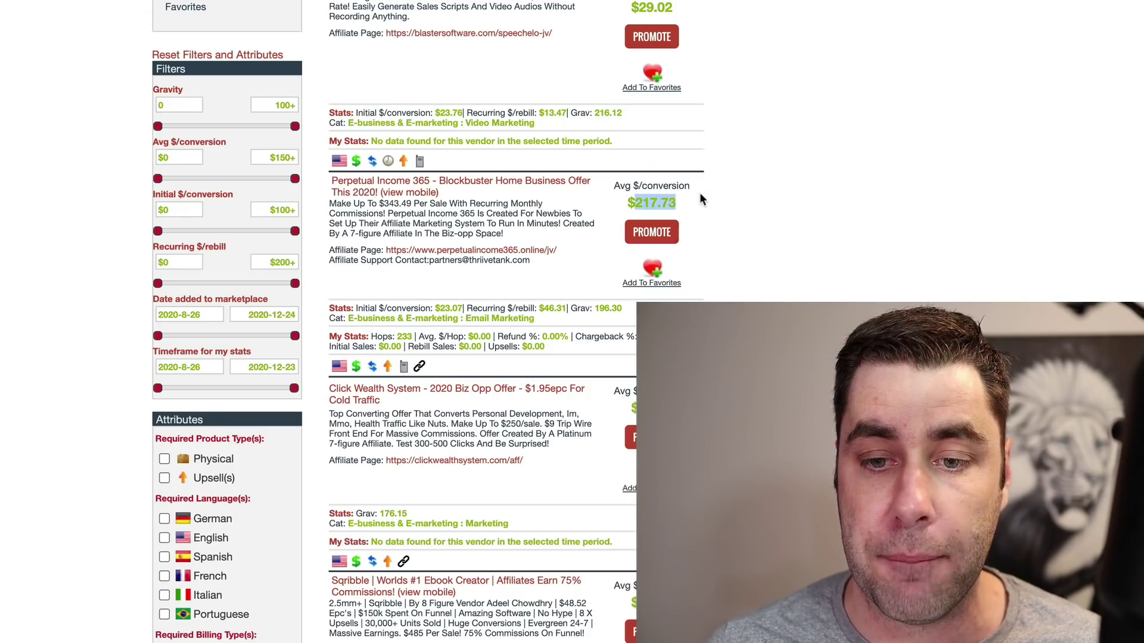
left_click(836, 178)
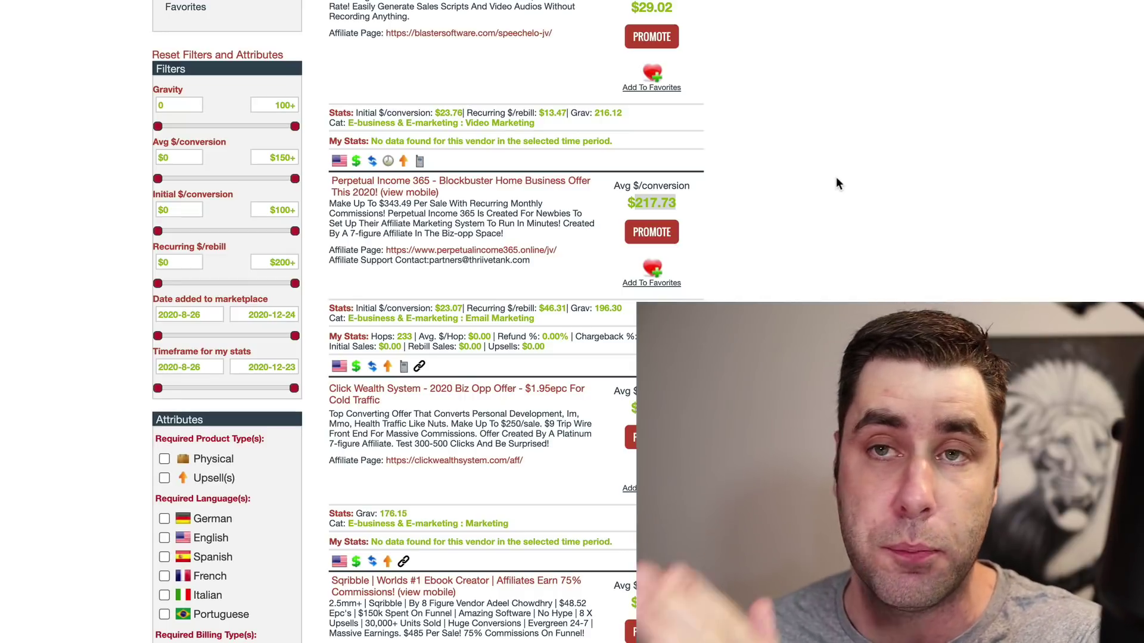
scroll(835, 176, "up", 1)
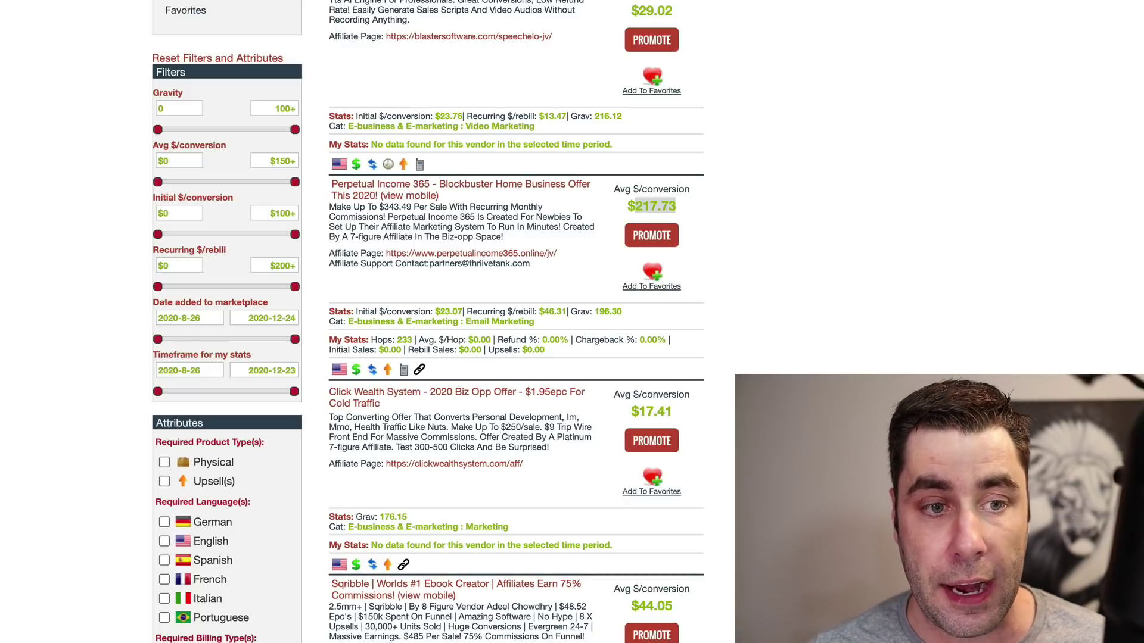
Step: Return to the categories and open Spirituality, New Age & Alternative Beliefs
key("alt+Left")
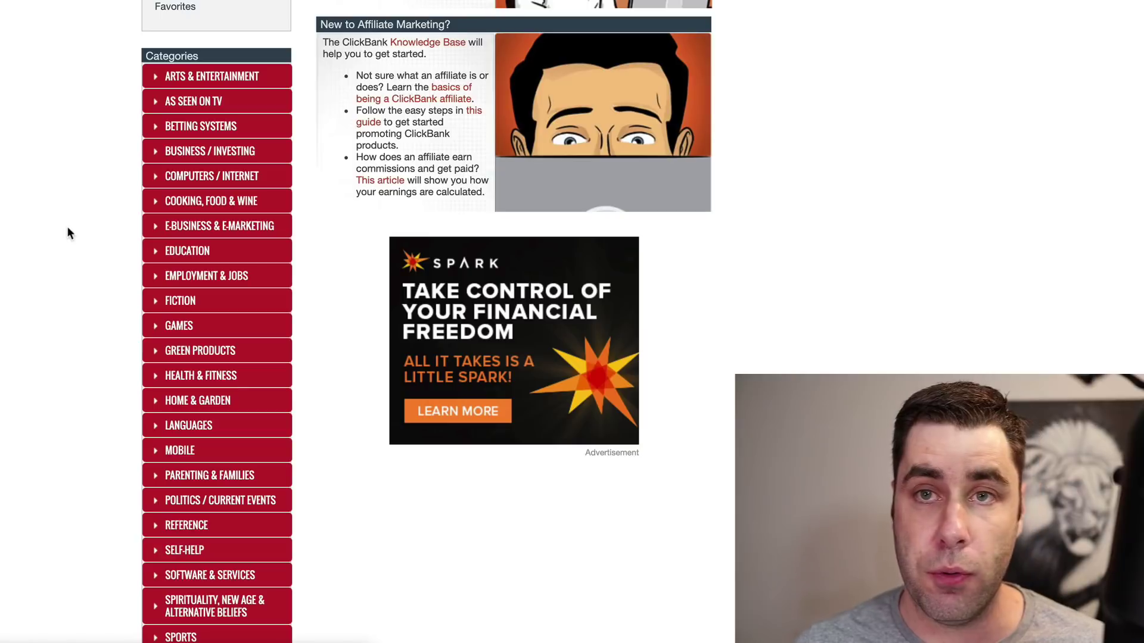
scroll(171, 160, "down", 5)
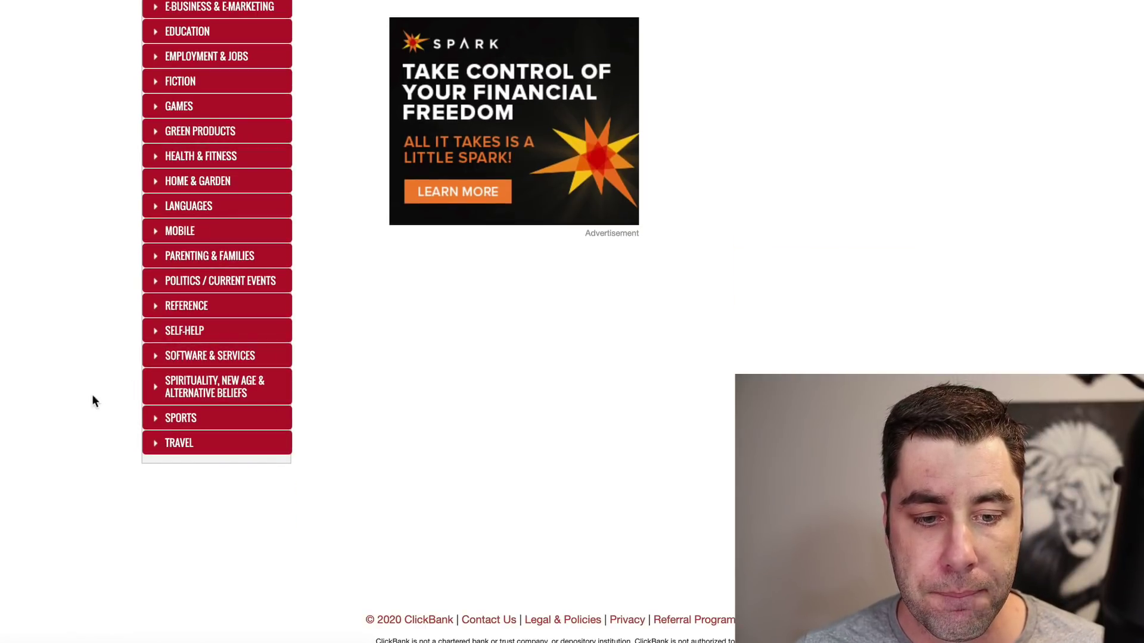
left_click(228, 390)
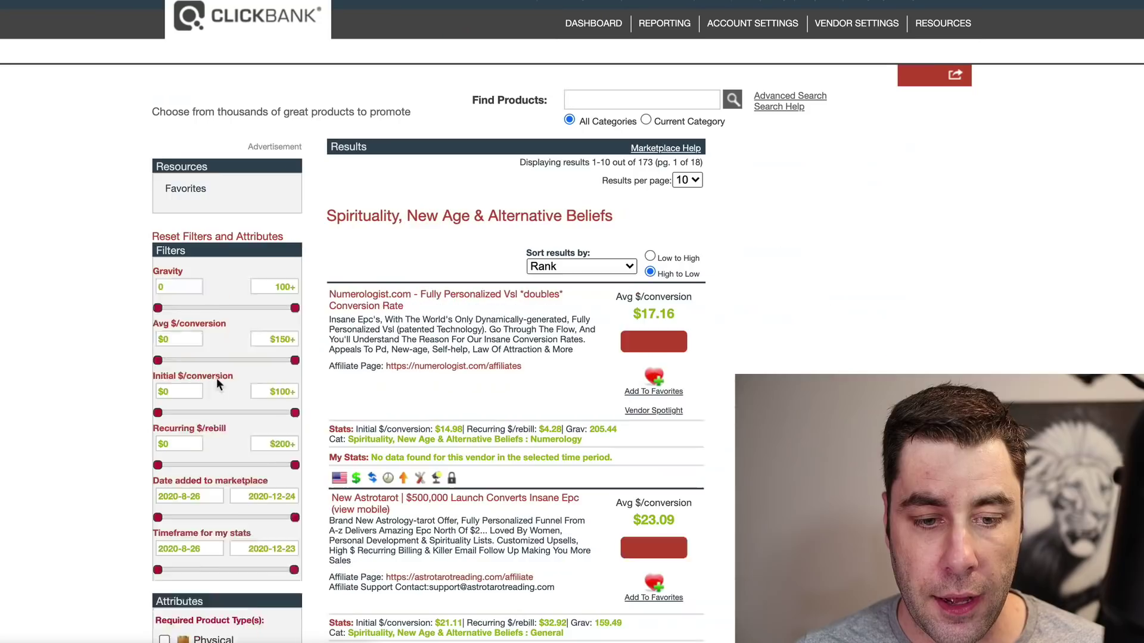
left_click_drag(327, 216, 392, 215)
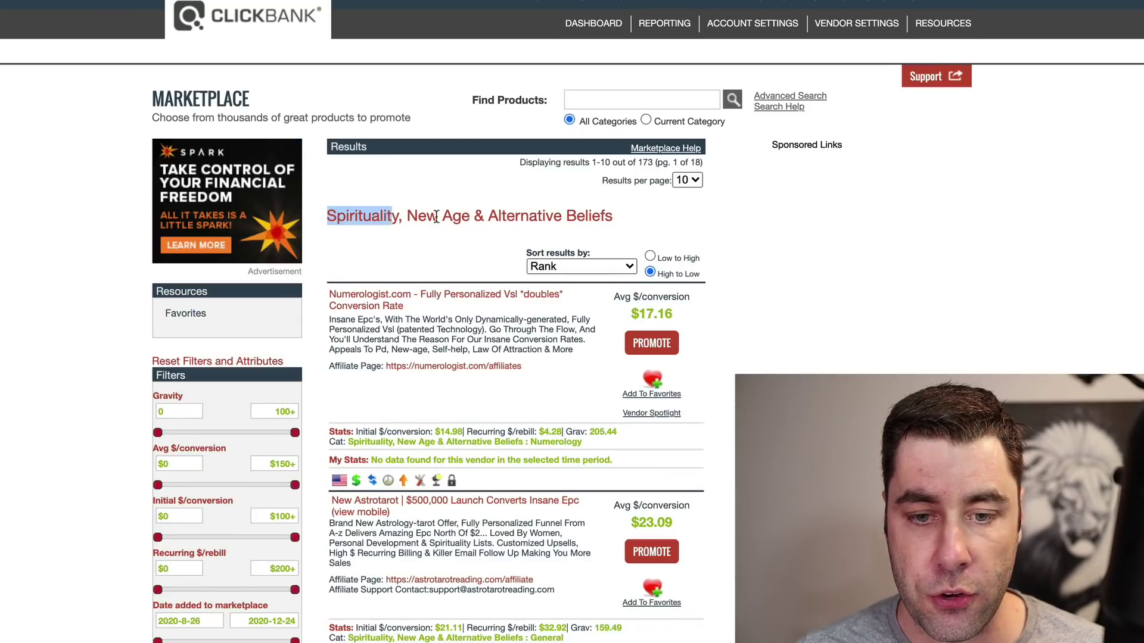
left_click(627, 219)
Step: Scroll to The Bioenergy Code listing and mark its $50.39 average per conversion
scroll(577, 206, "down", 2)
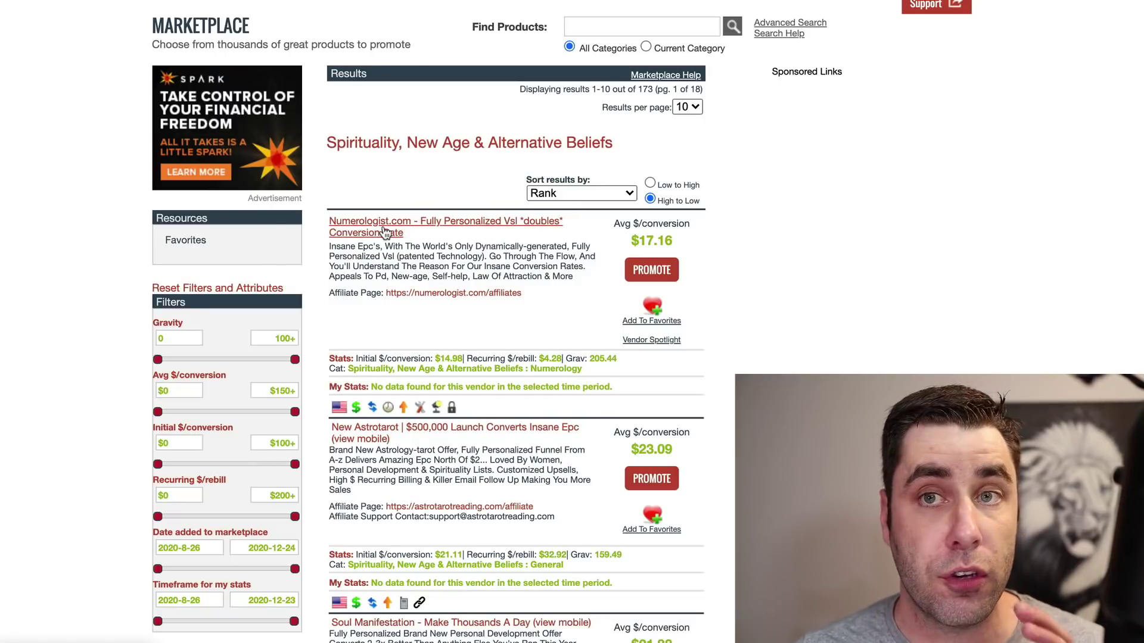
scroll(385, 232, "down", 3)
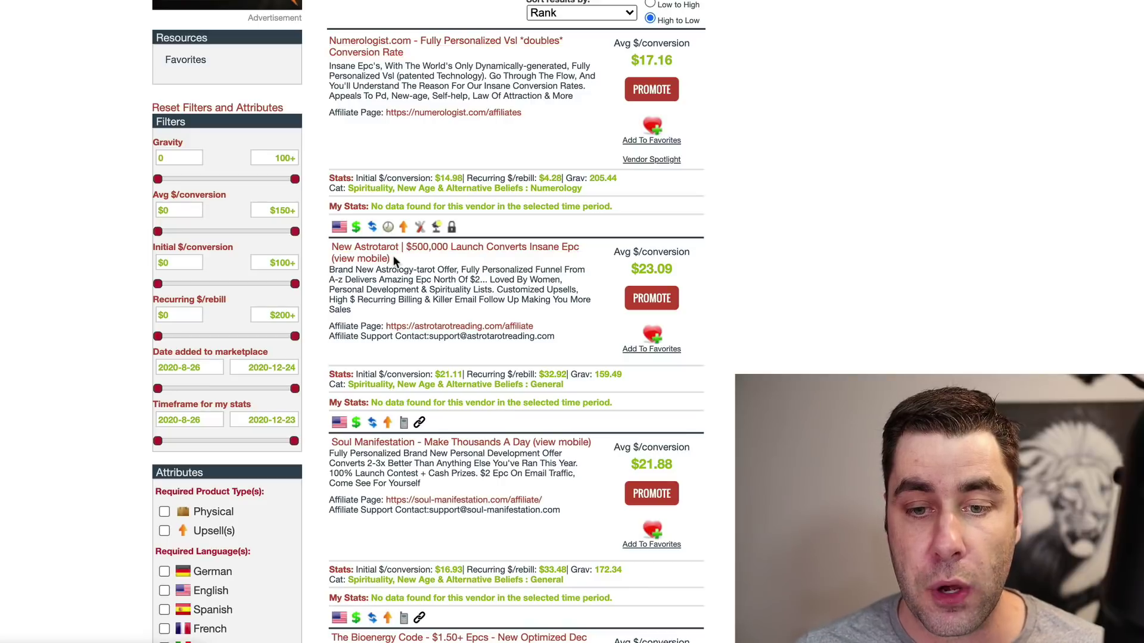
scroll(409, 252, "down", 5)
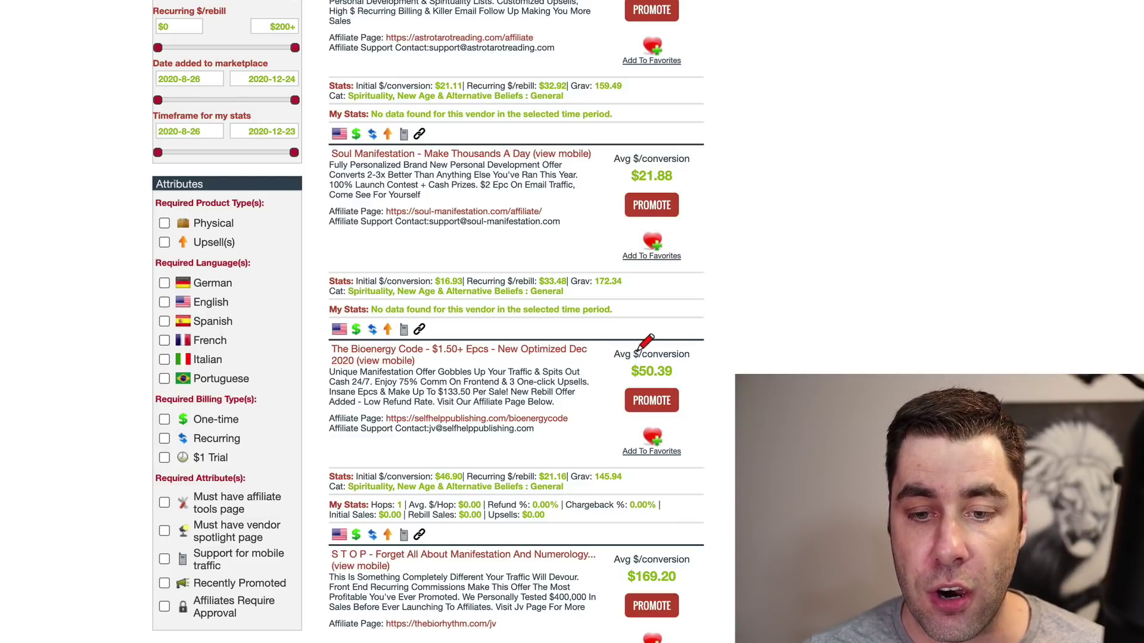
mouse_move(650, 342)
left_mouse_down()
mouse_move(614, 345)
mouse_move(634, 386)
mouse_move(718, 351)
mouse_move(666, 343)
left_mouse_up()
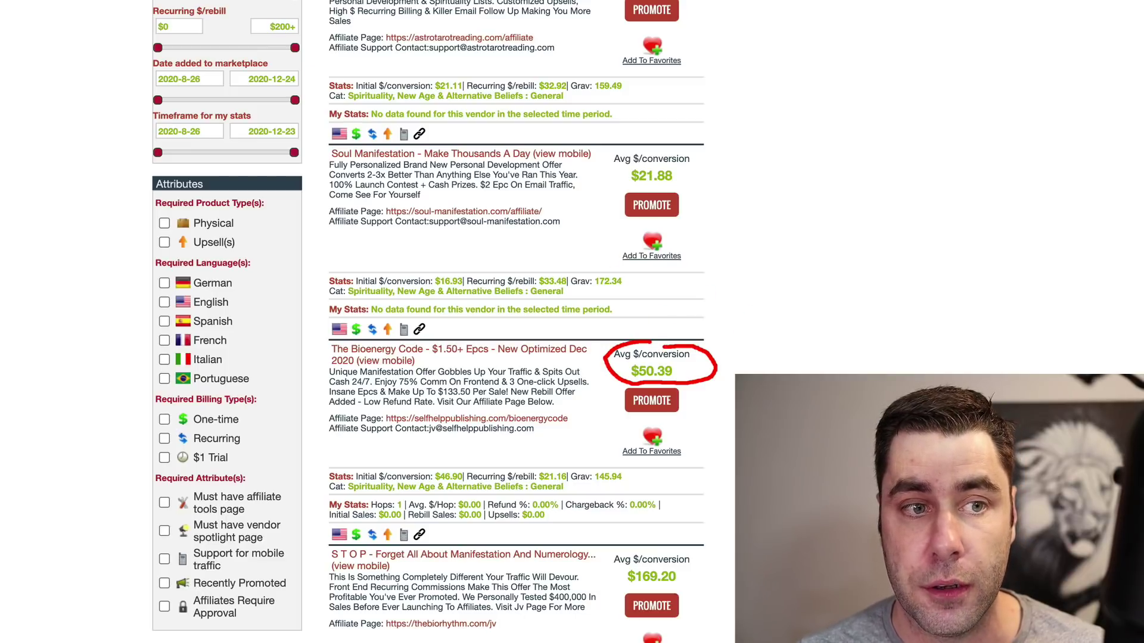
key("super+z")
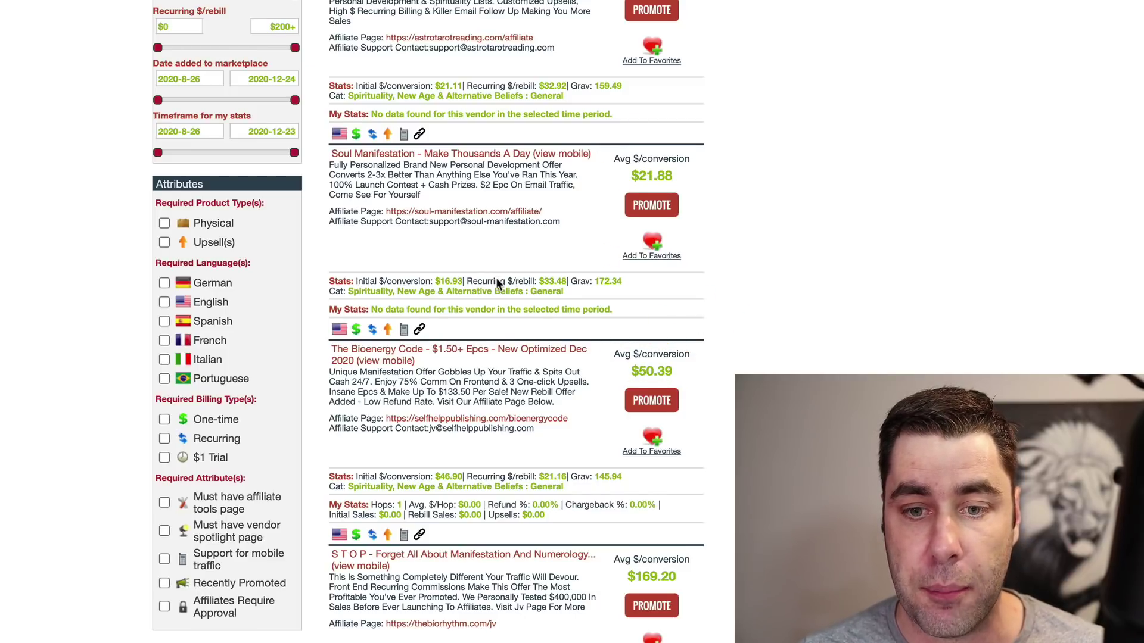
scroll(496, 277, "up", 5)
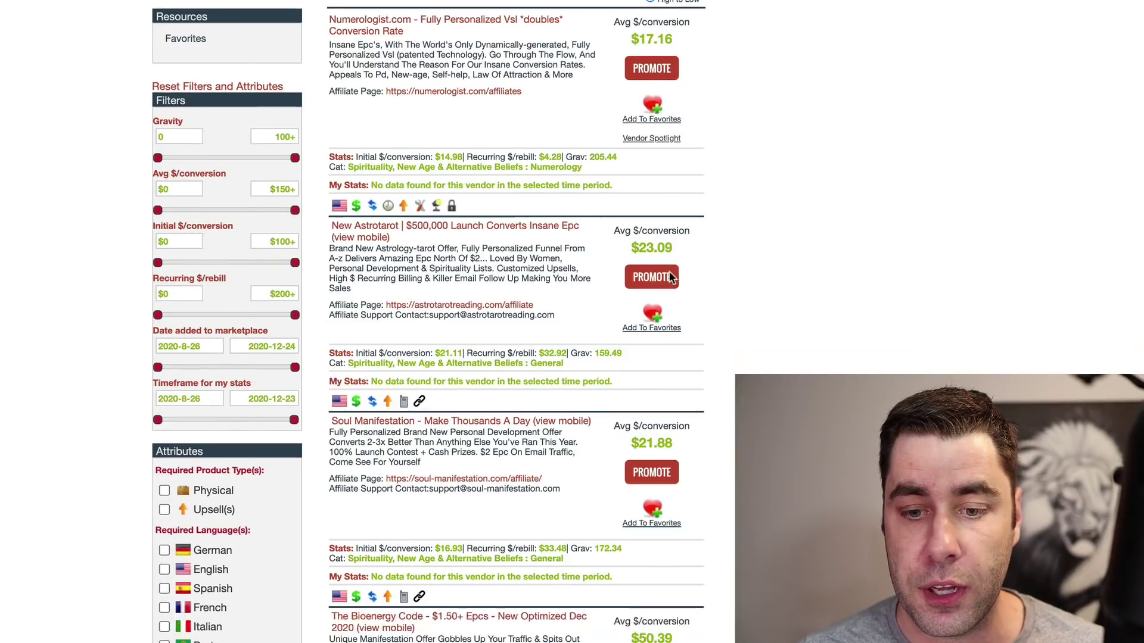
scroll(671, 278, "down", 6)
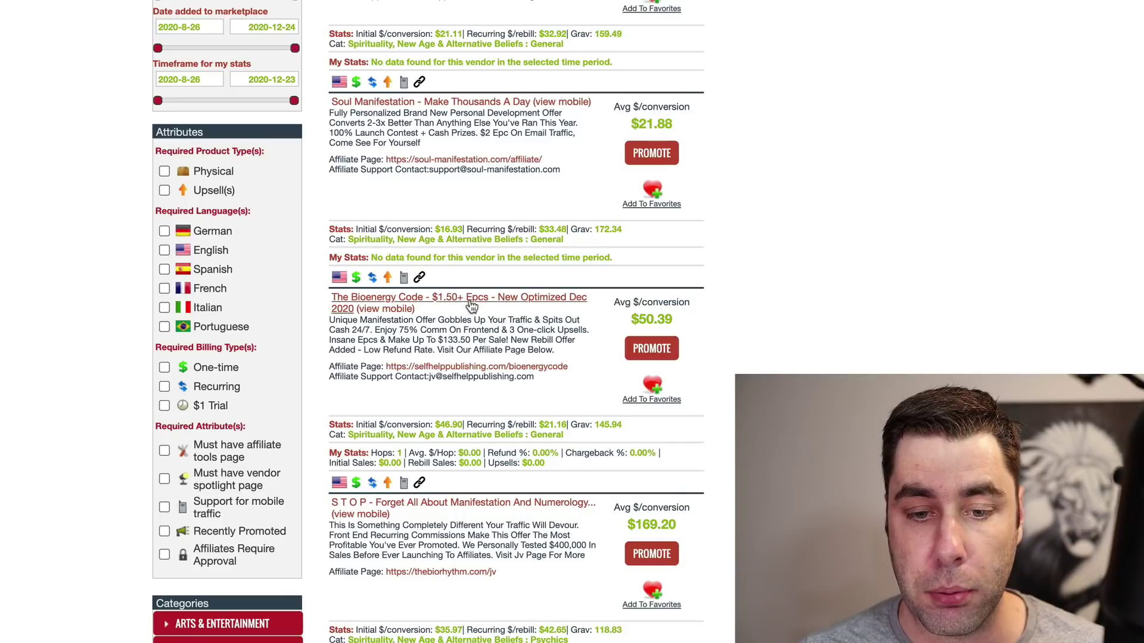
right_click(503, 368)
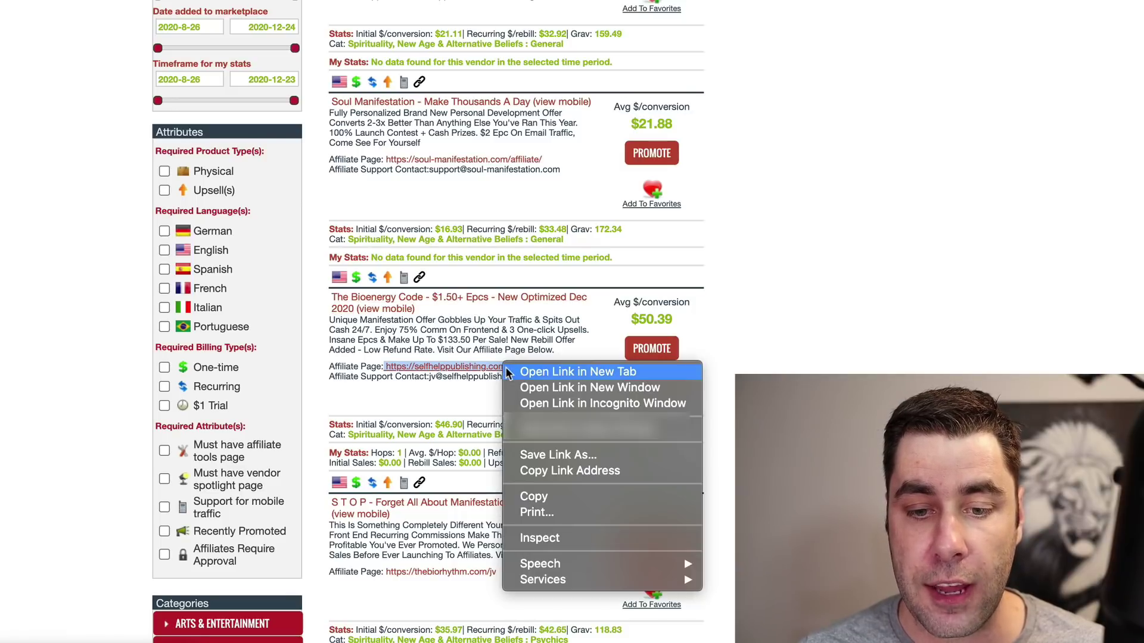
left_click(536, 374)
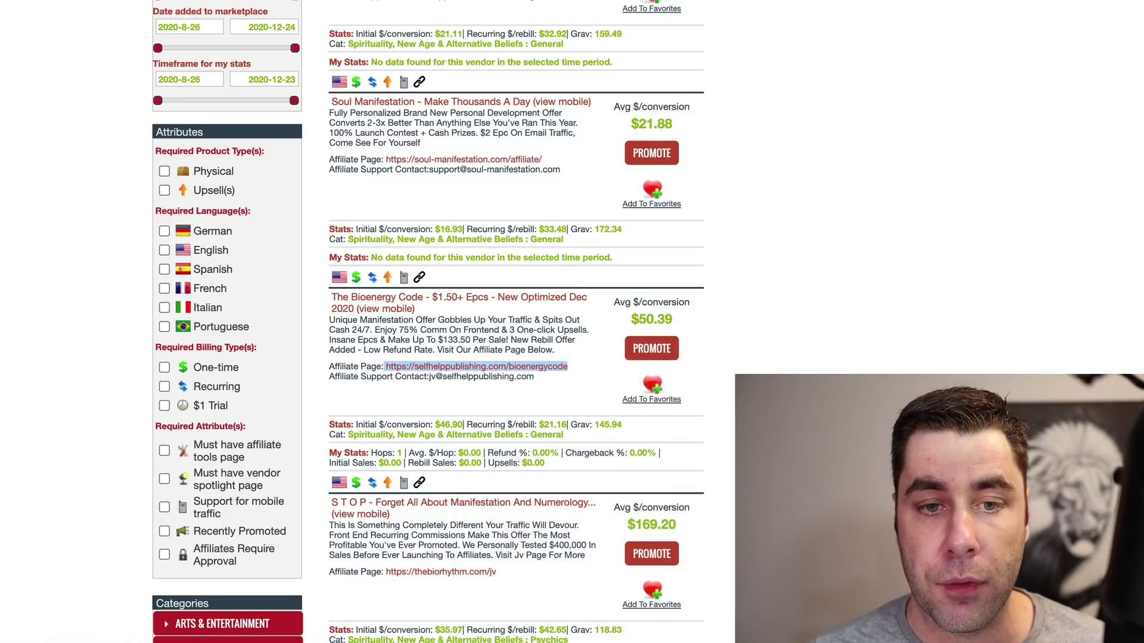
key("ctrl+Tab")
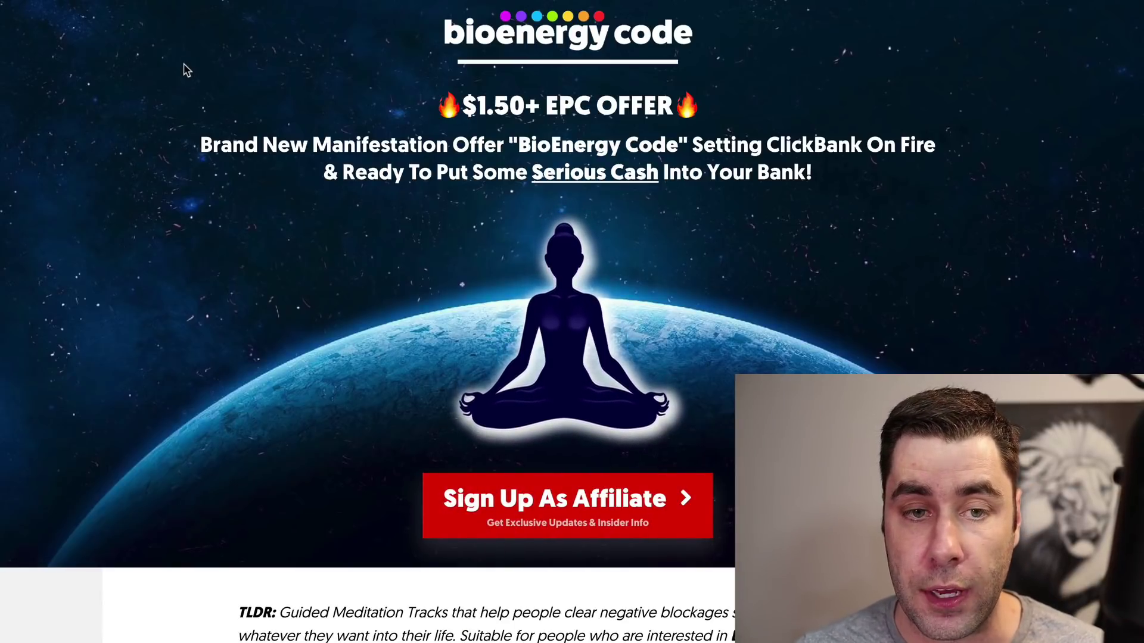
scroll(183, 66, "down", 2)
scroll(183, 65, "down", 4)
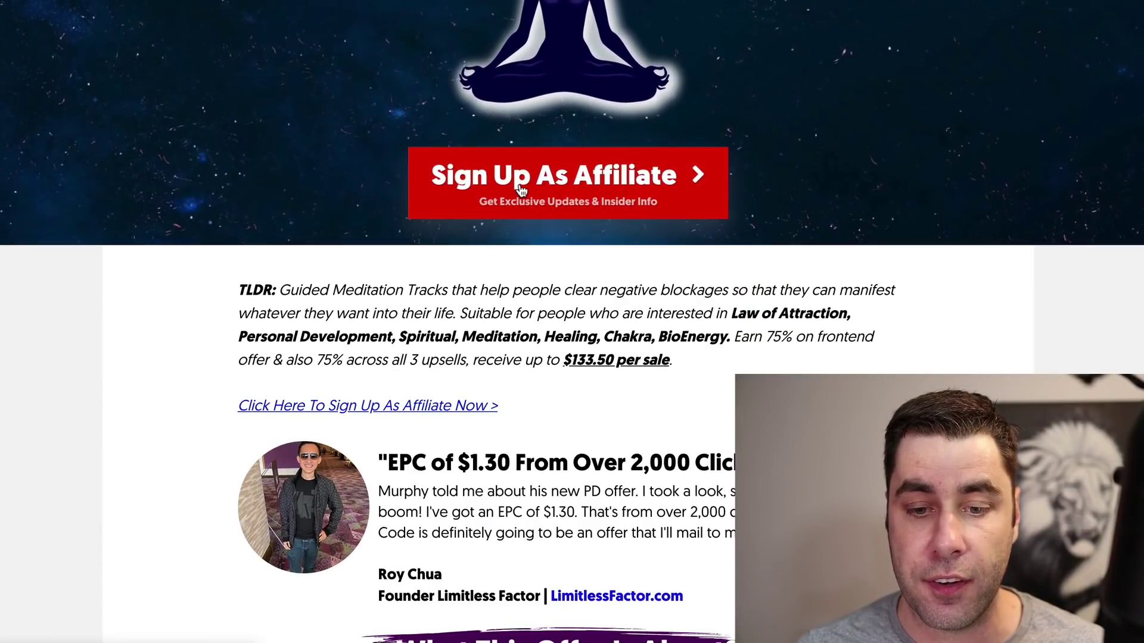
scroll(394, 159, "down", 10)
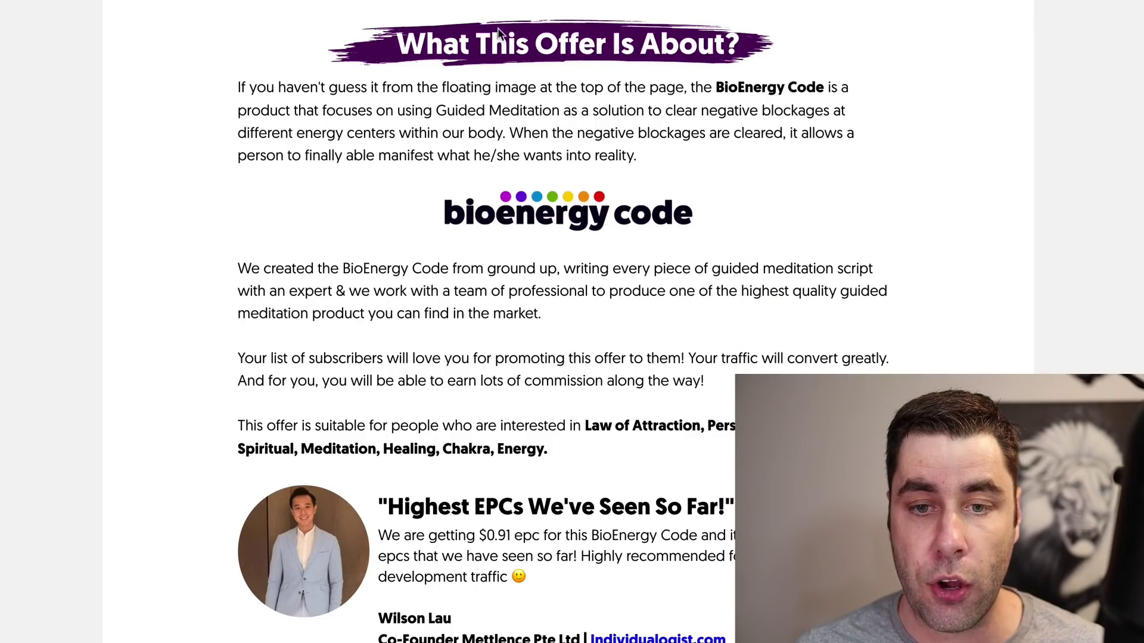
scroll(499, 32, "up", 9)
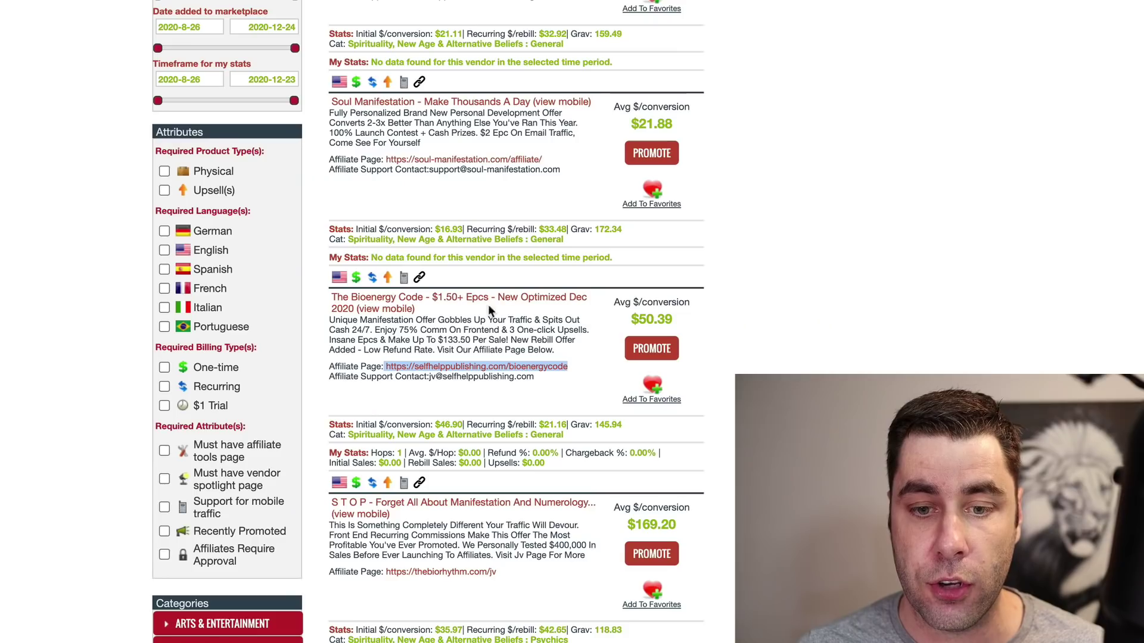
left_click(652, 349)
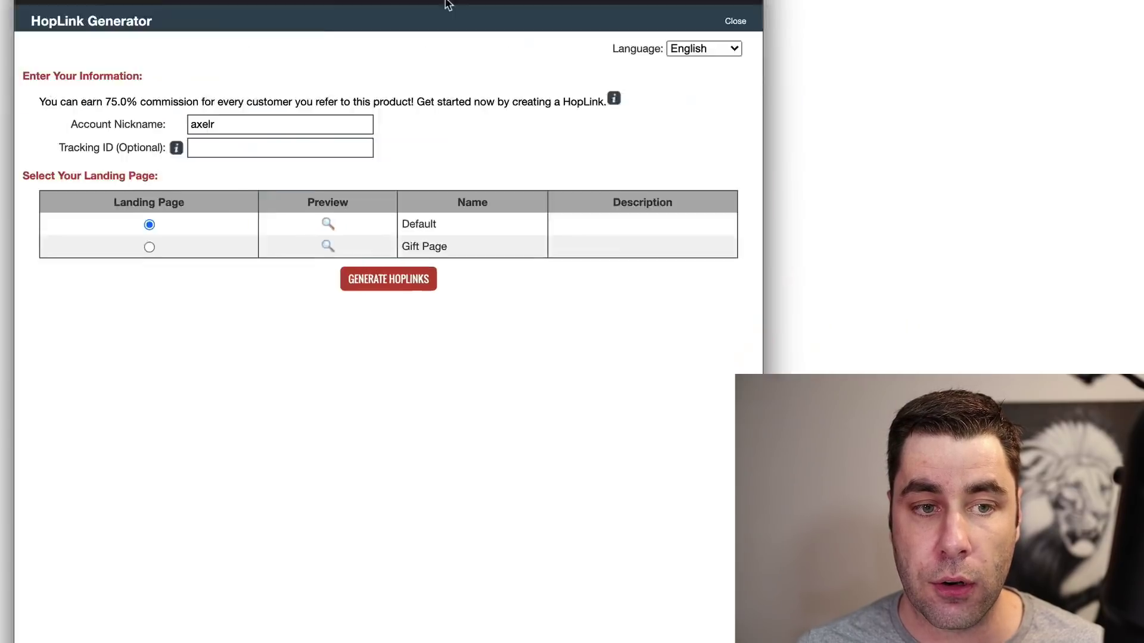
left_click(144, 20)
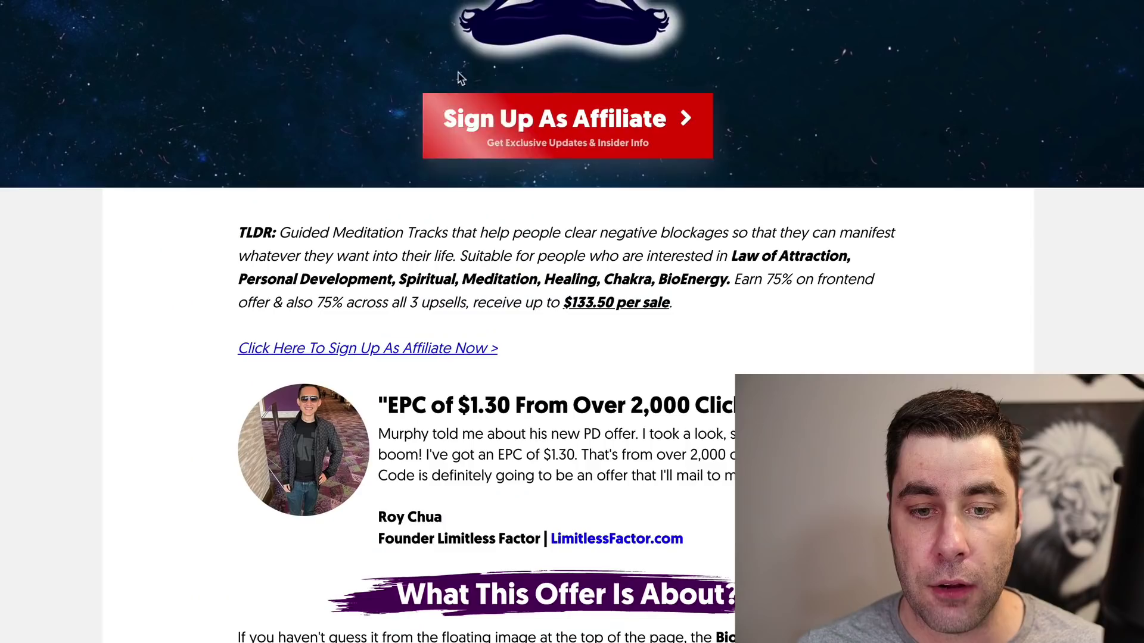
scroll(399, 396, "down", 10)
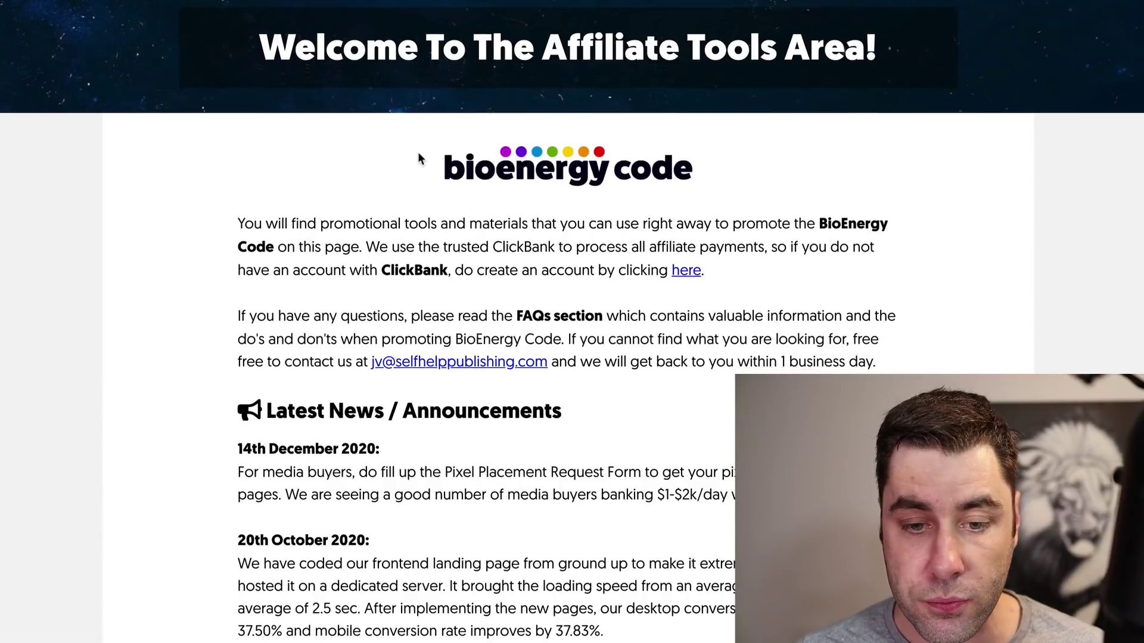
Step: Review the ready-made hoplinks, selecting the xxxcbidxxx placeholder in the first one
scroll(417, 155, "down", 8)
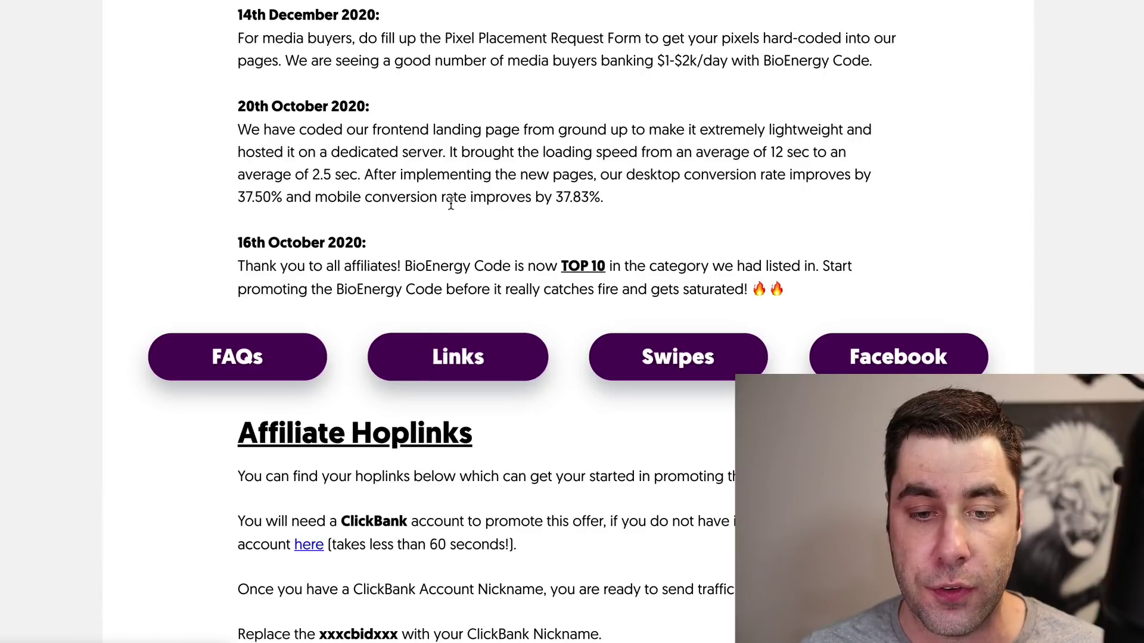
scroll(451, 203, "down", 8)
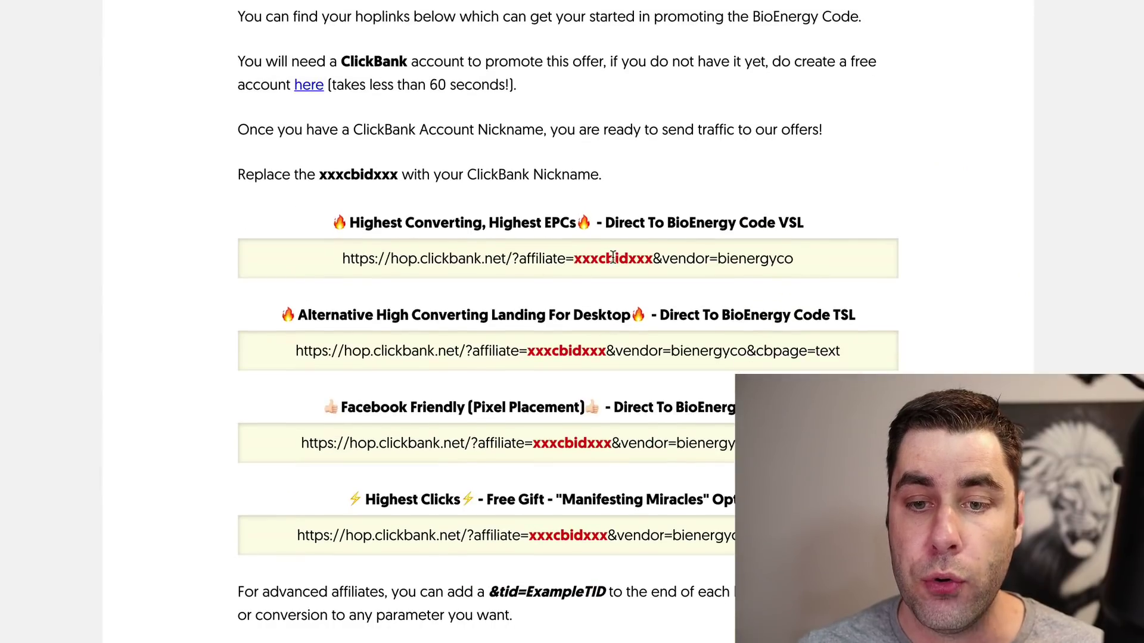
left_click_drag(654, 262, 577, 265)
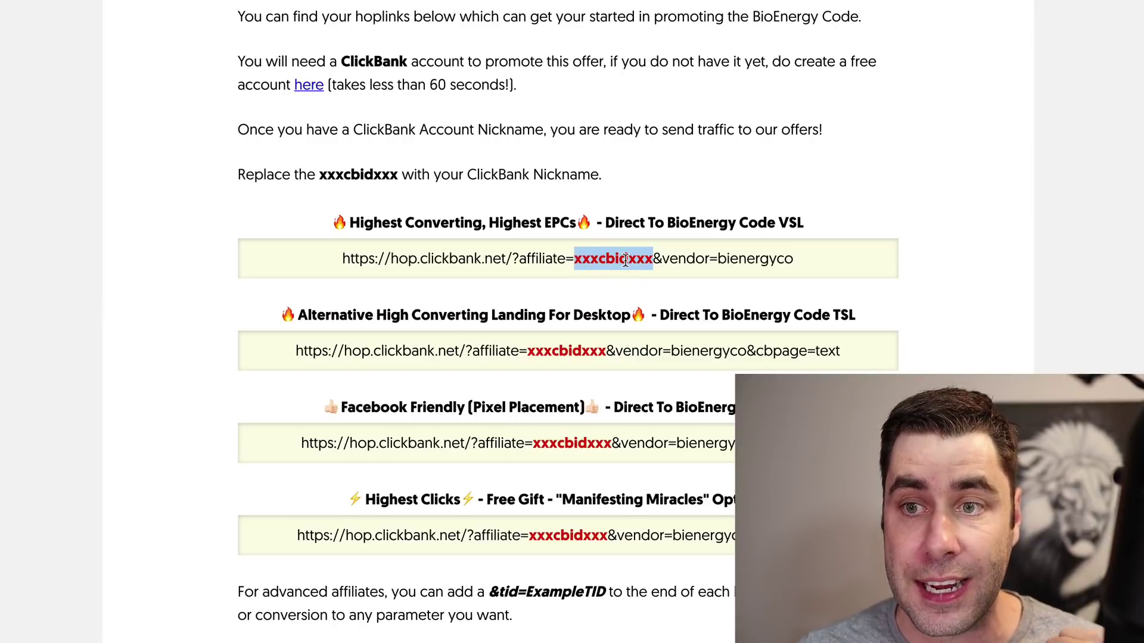
scroll(626, 260, "down", 1)
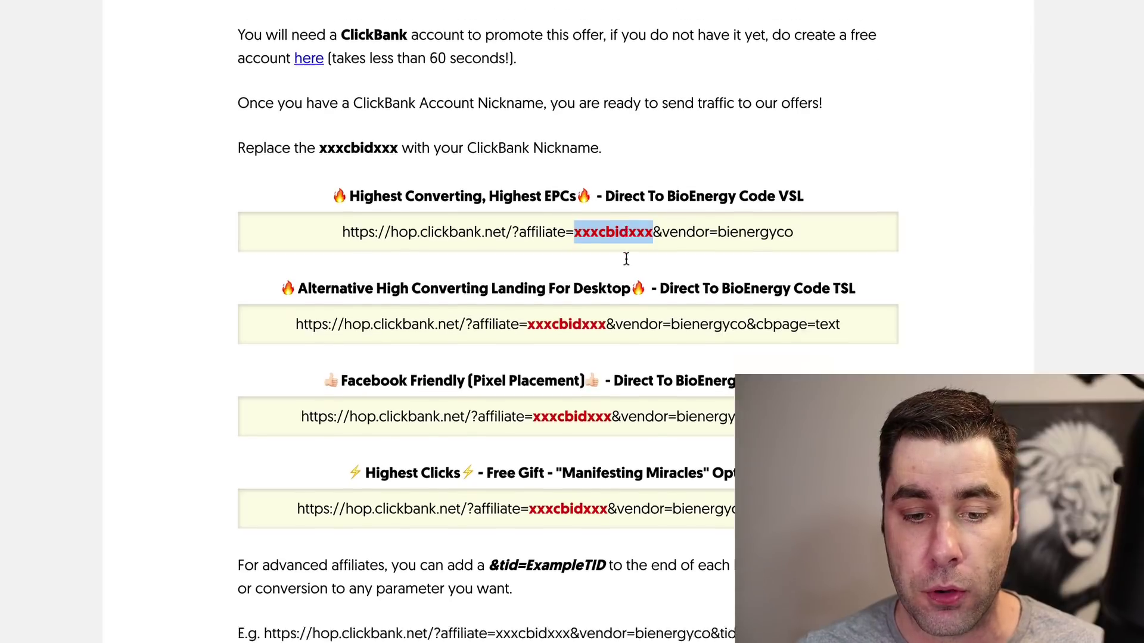
scroll(626, 260, "down", 5)
scroll(626, 260, "up", 4)
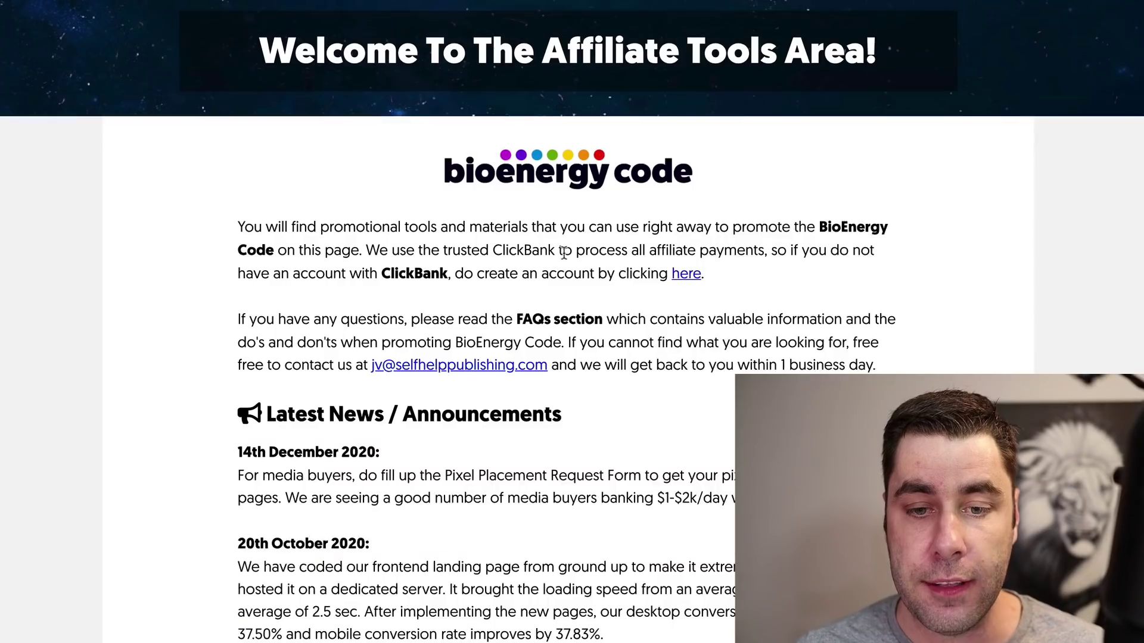
scroll(536, 257, "down", 8)
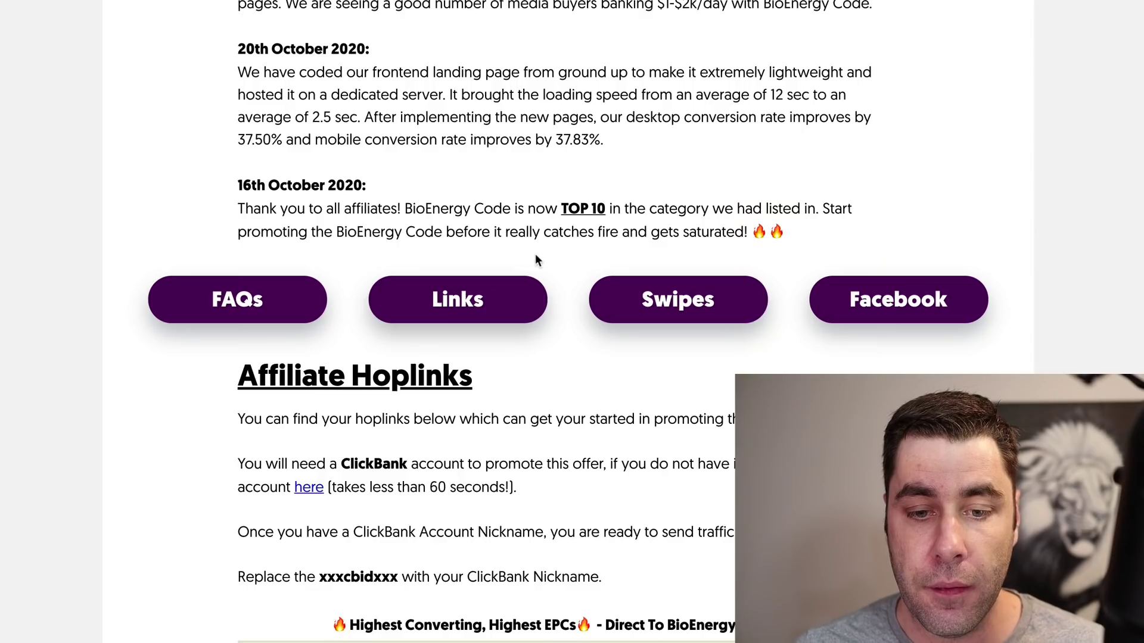
Step: Browse the Email Swipes and Facebook pixel sections, then return to the ClickBank marketplace
left_click(667, 300)
scroll(655, 156, "down", 7)
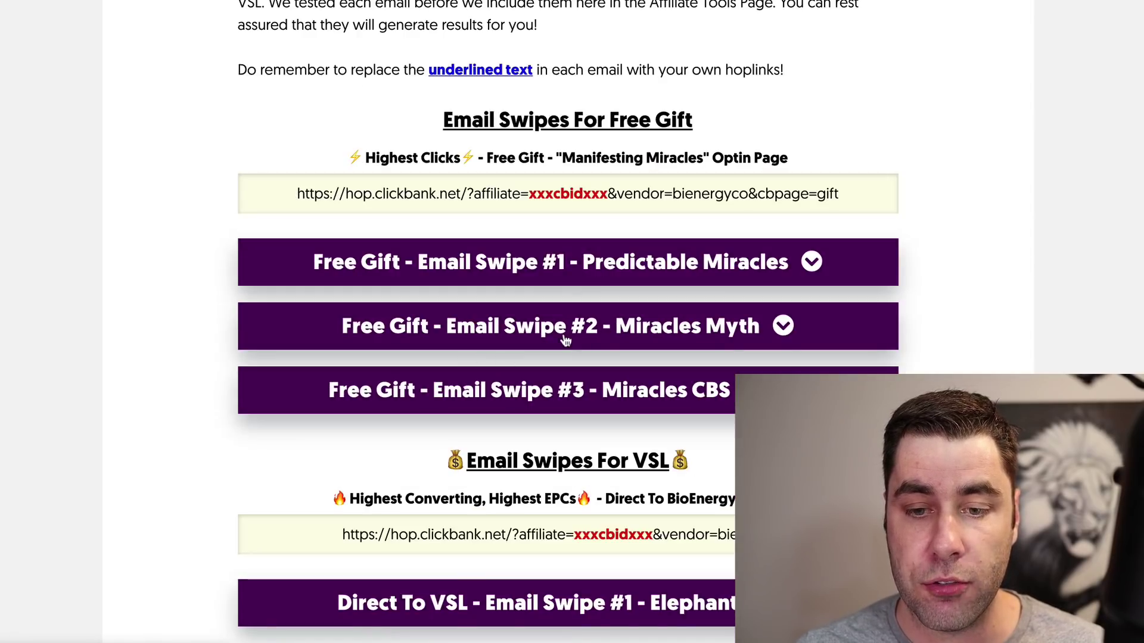
scroll(569, 332, "down", 10)
scroll(570, 332, "up", 9)
scroll(570, 332, "up", 8)
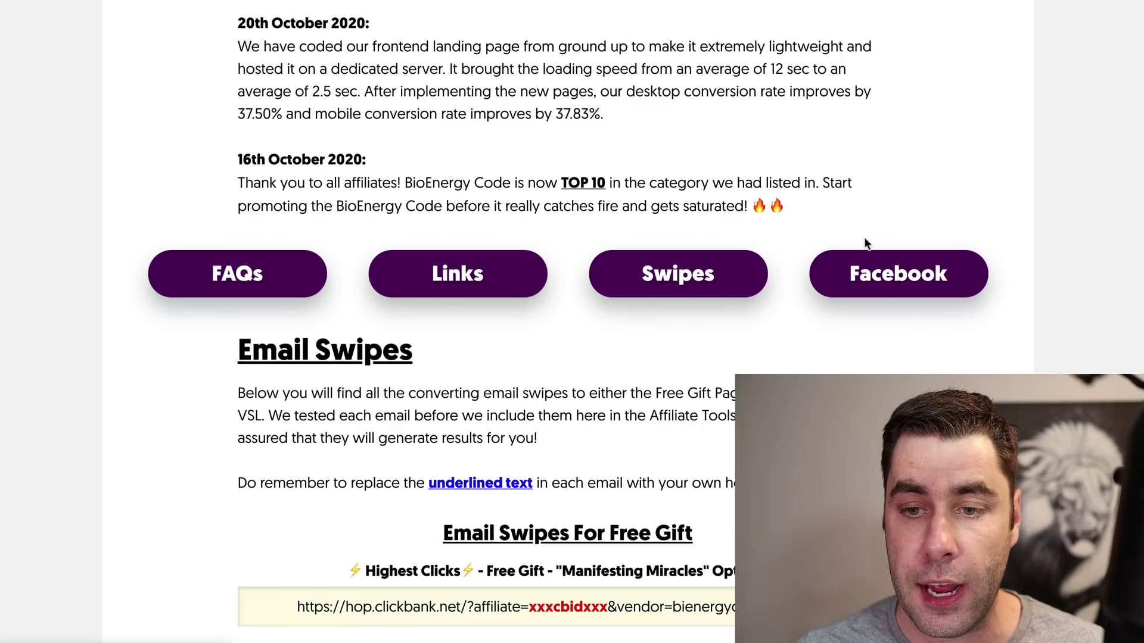
left_click(881, 288)
scroll(518, 327, "down", 3)
scroll(520, 316, "down", 12)
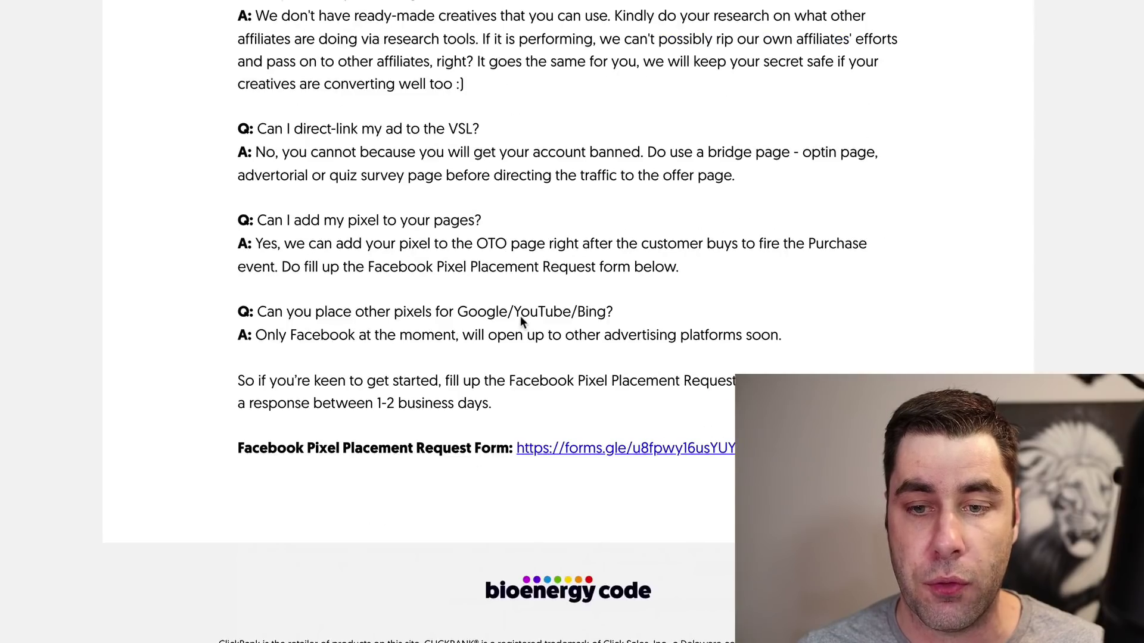
scroll(521, 316, "up", 9)
scroll(522, 316, "up", 12)
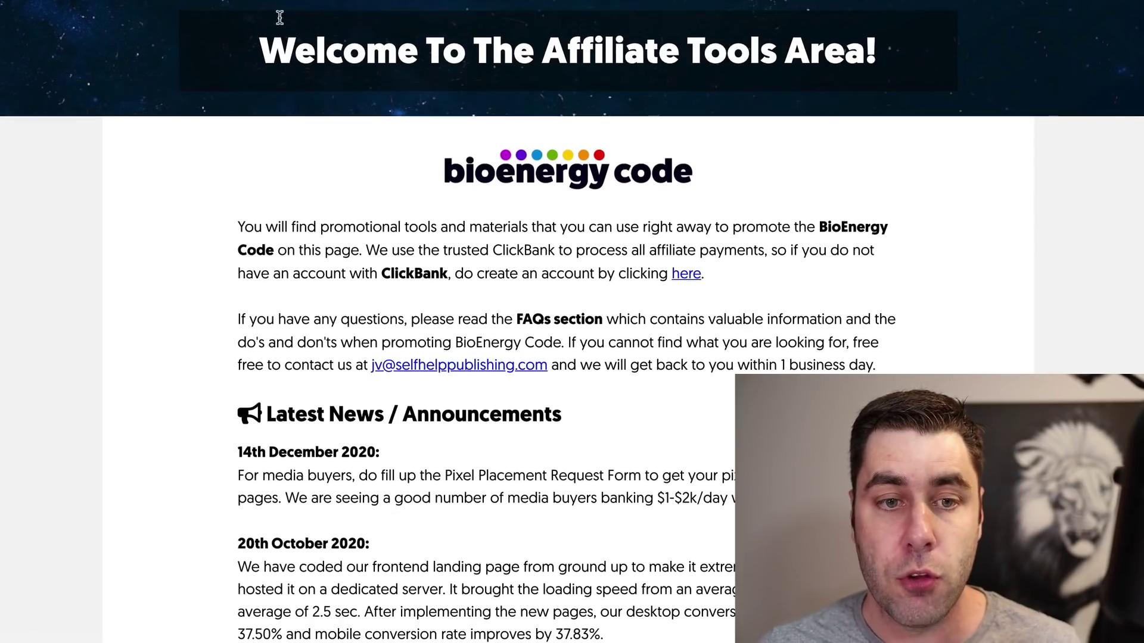
left_click(262, 2)
left_click(806, 355)
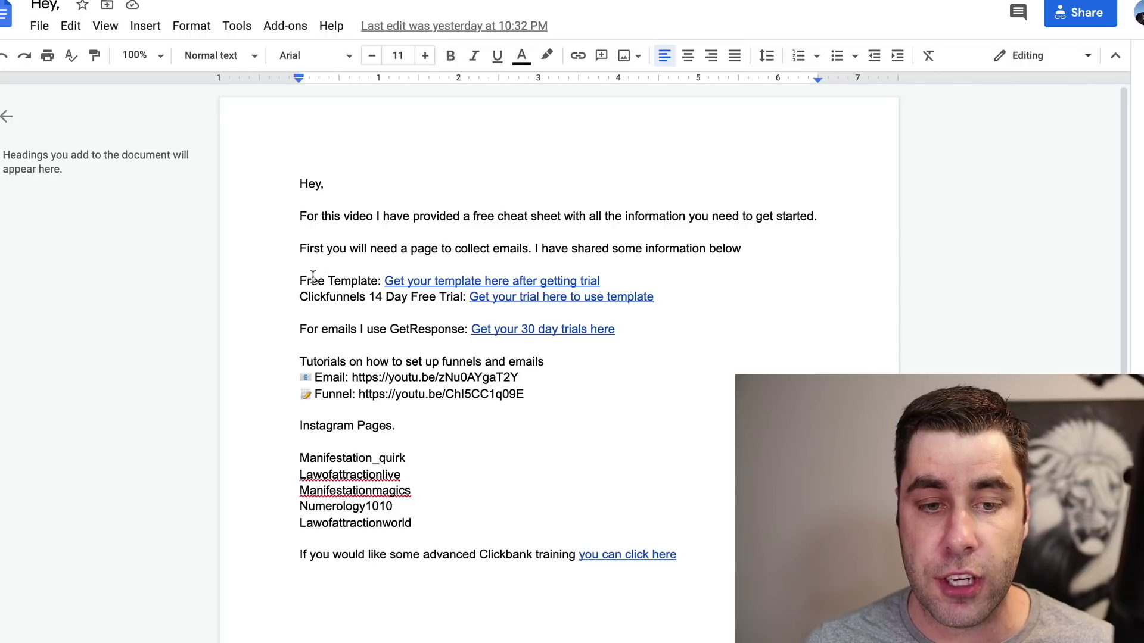
left_click_drag(305, 279, 605, 280)
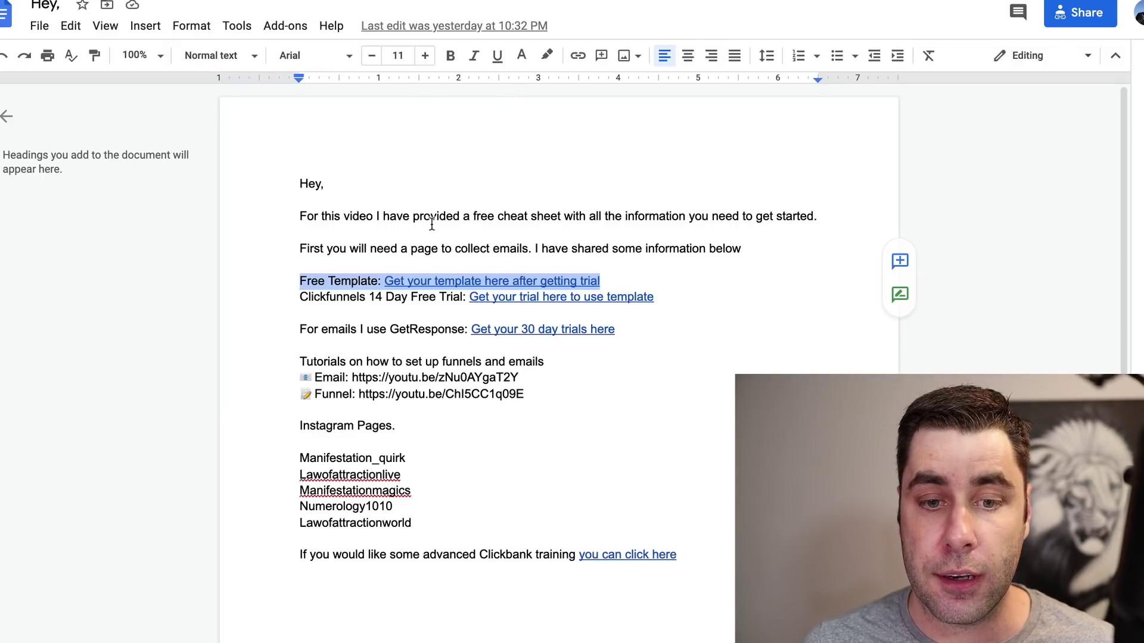
double_click(513, 181)
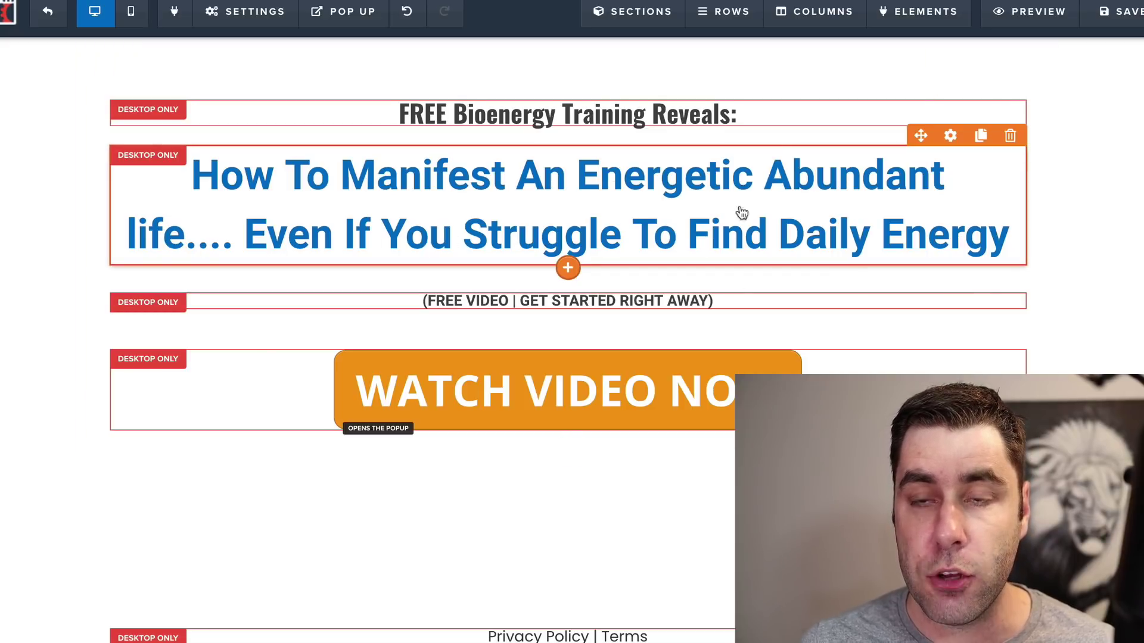
left_click(749, 225)
left_click(748, 226)
type("hgjj")
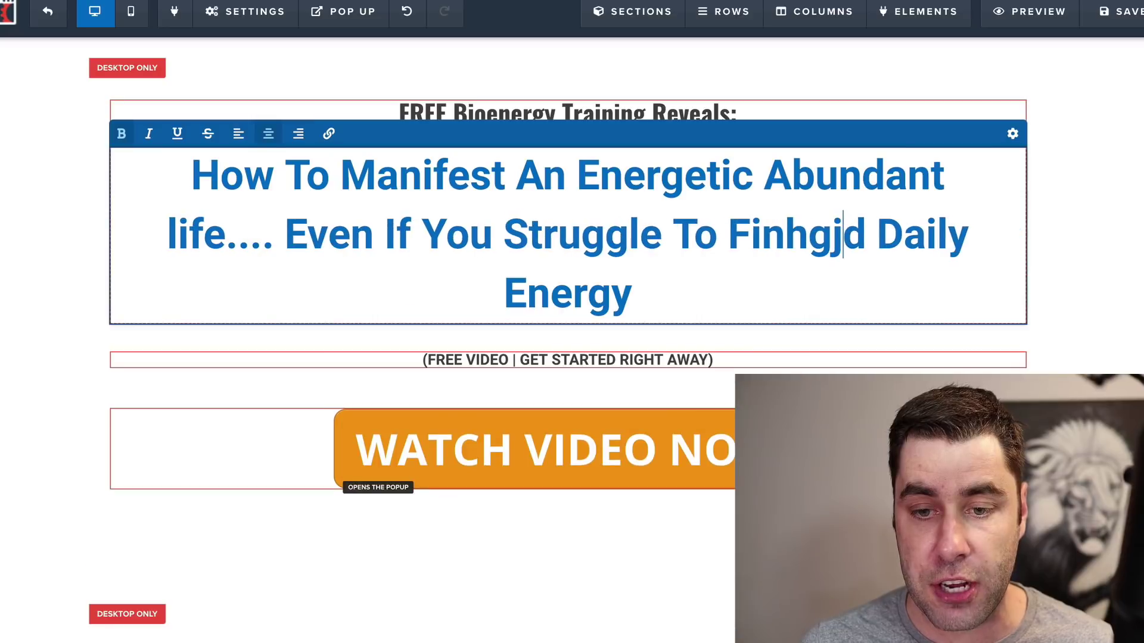
key("BackSpace")
key("BackSpace")
key("BackSpace")
key("BackSpace")
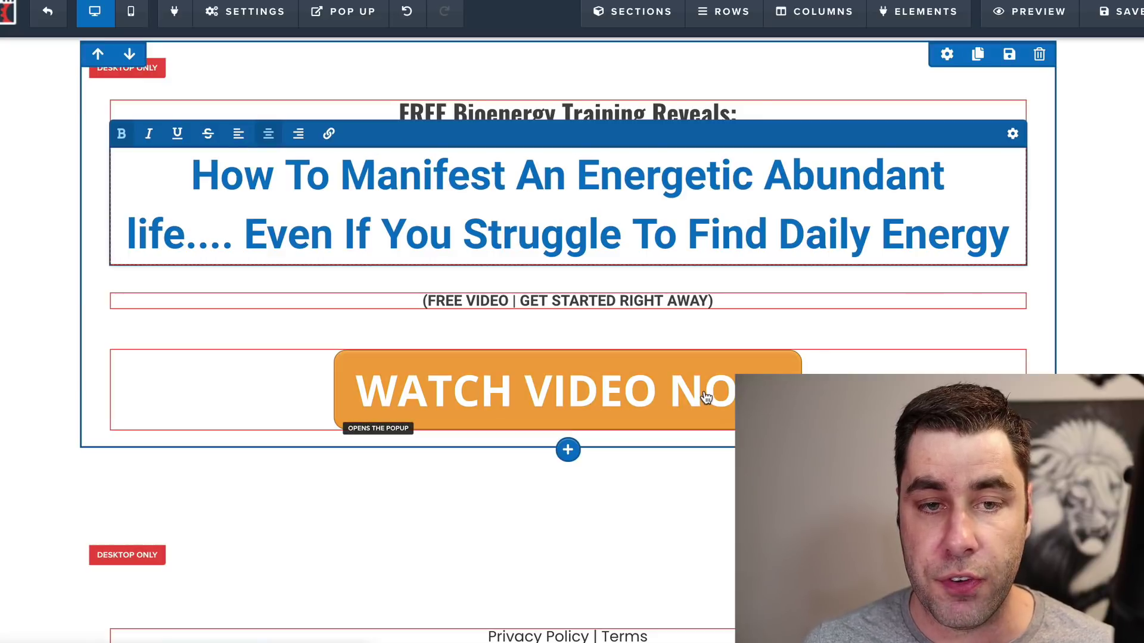
left_click(47, 148)
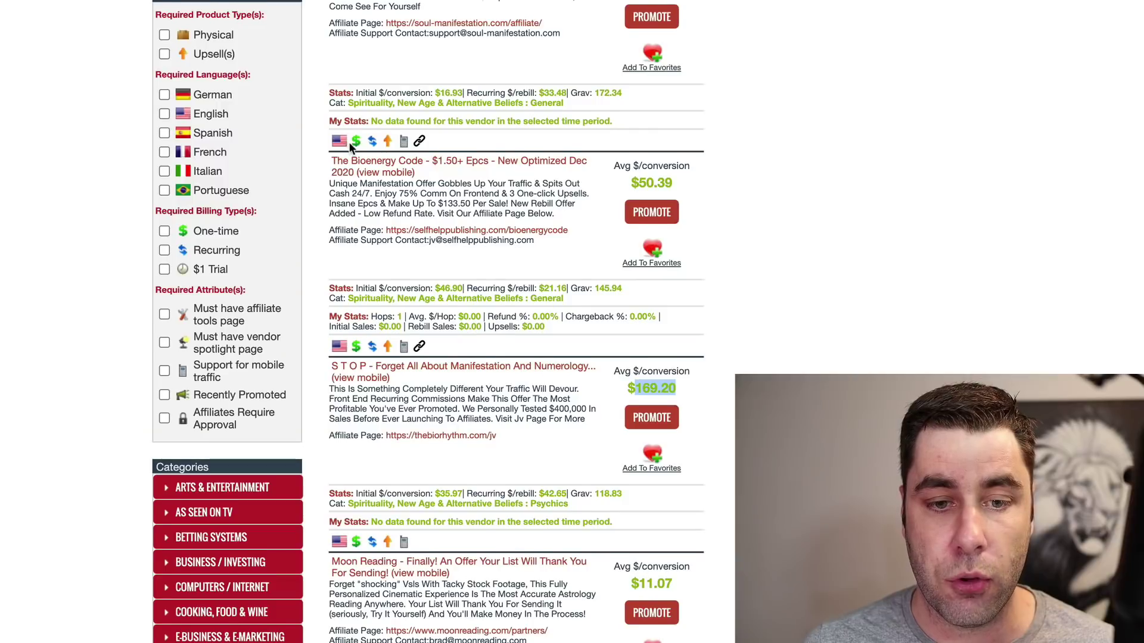
Step: Generate the BioEnergy Code HopLink and copy it
scroll(348, 142, "up", 1)
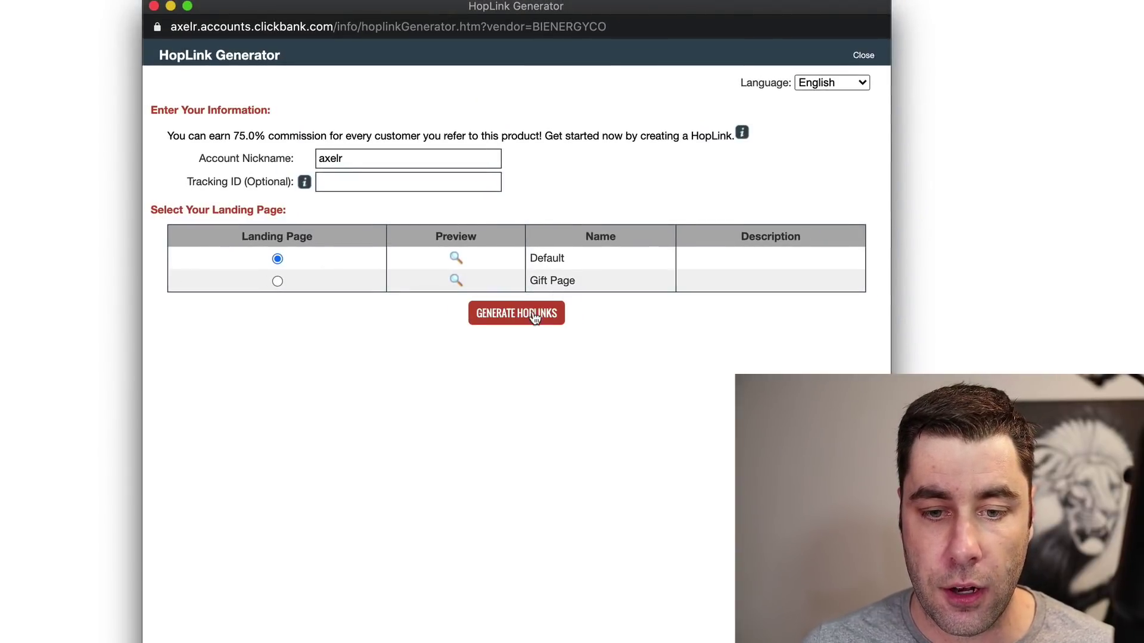
left_click(535, 319)
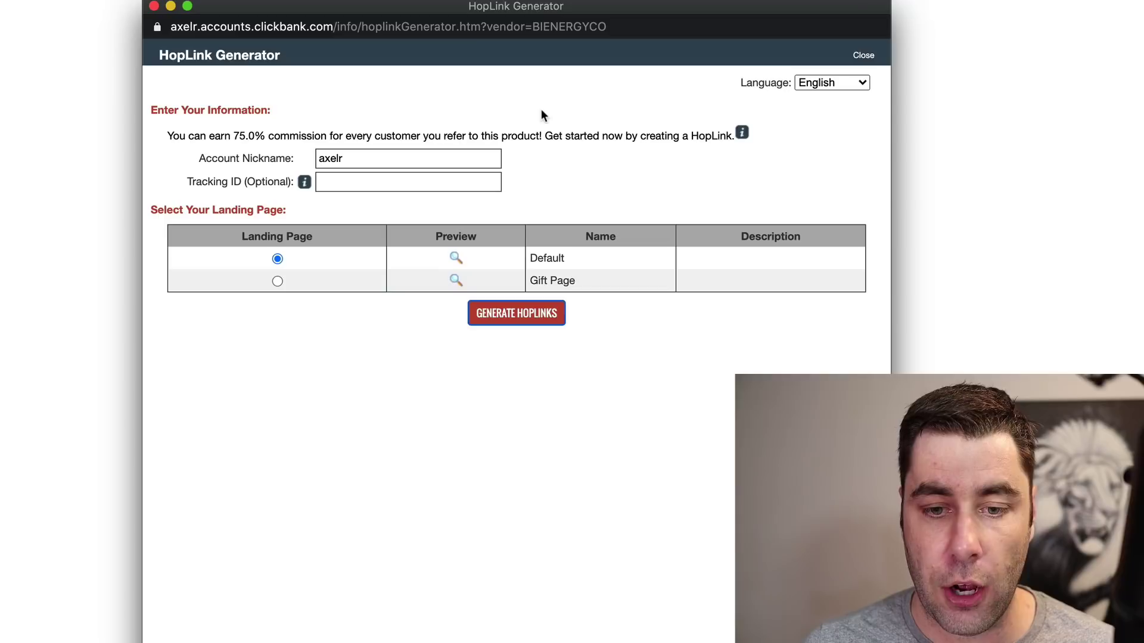
left_click(829, 431)
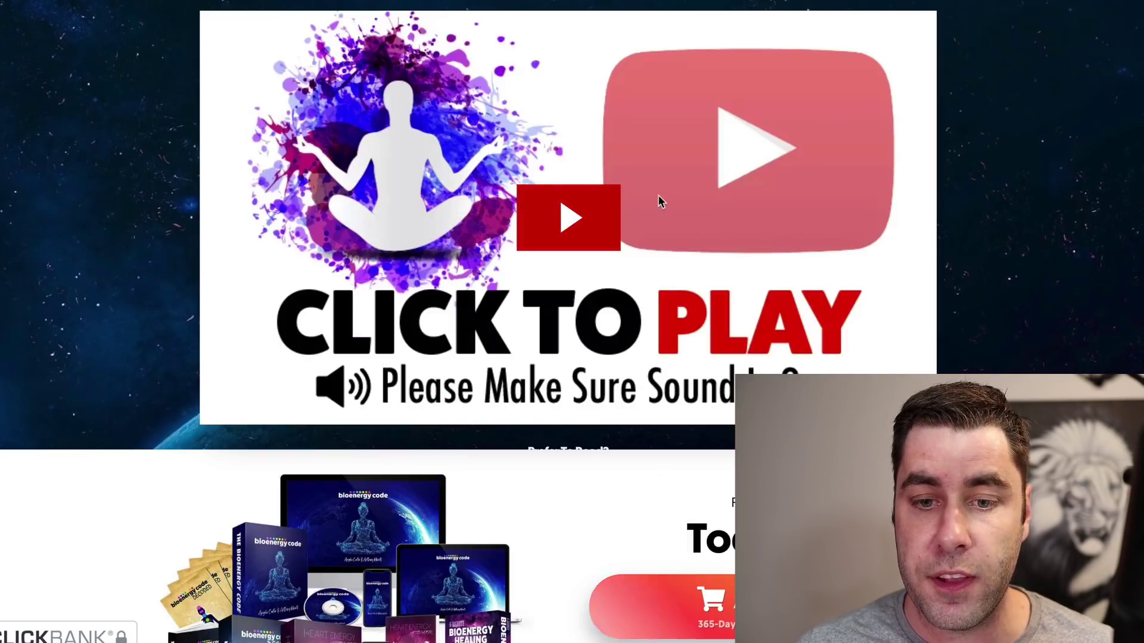
Step: Play the video on the product's sales page reached through the HopLink
scroll(658, 195, "down", 5)
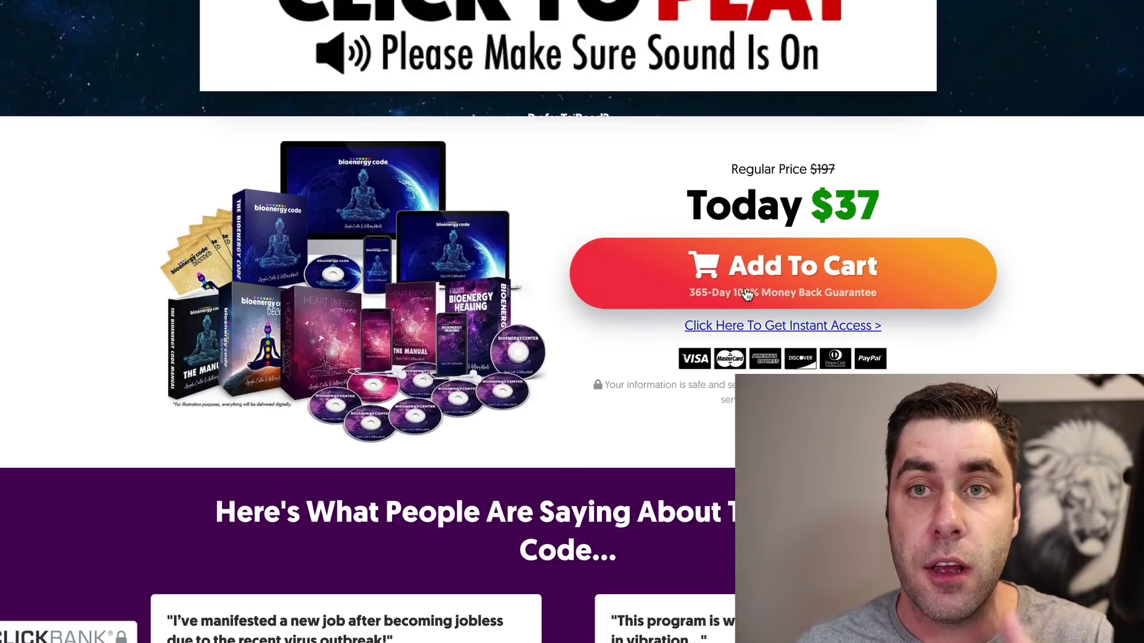
scroll(540, 190, "up", 5)
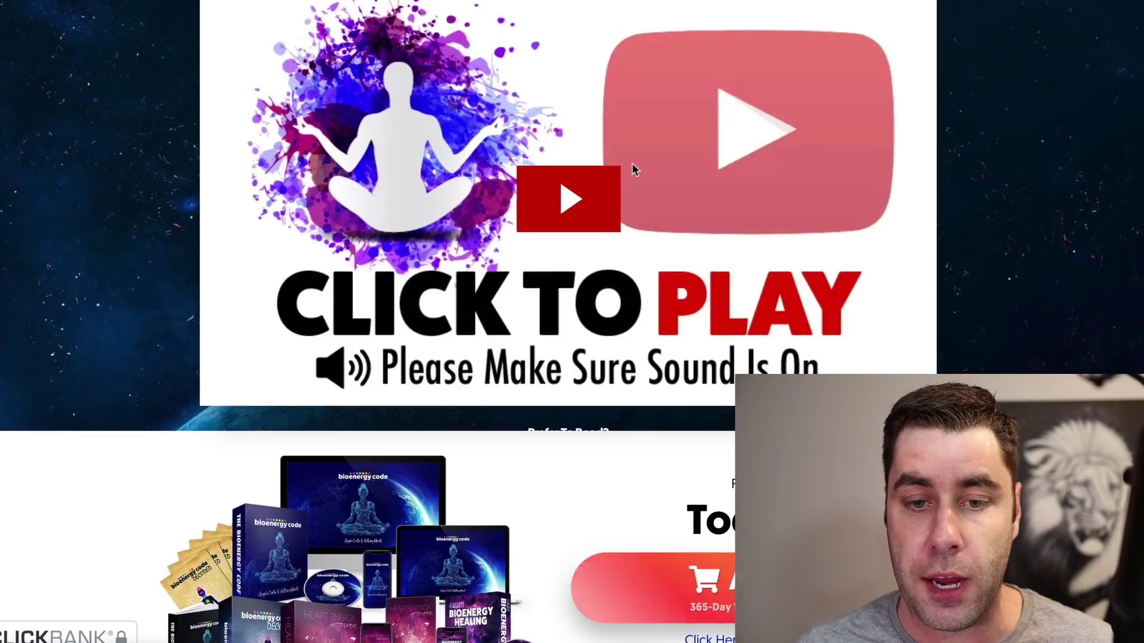
left_click(533, 191)
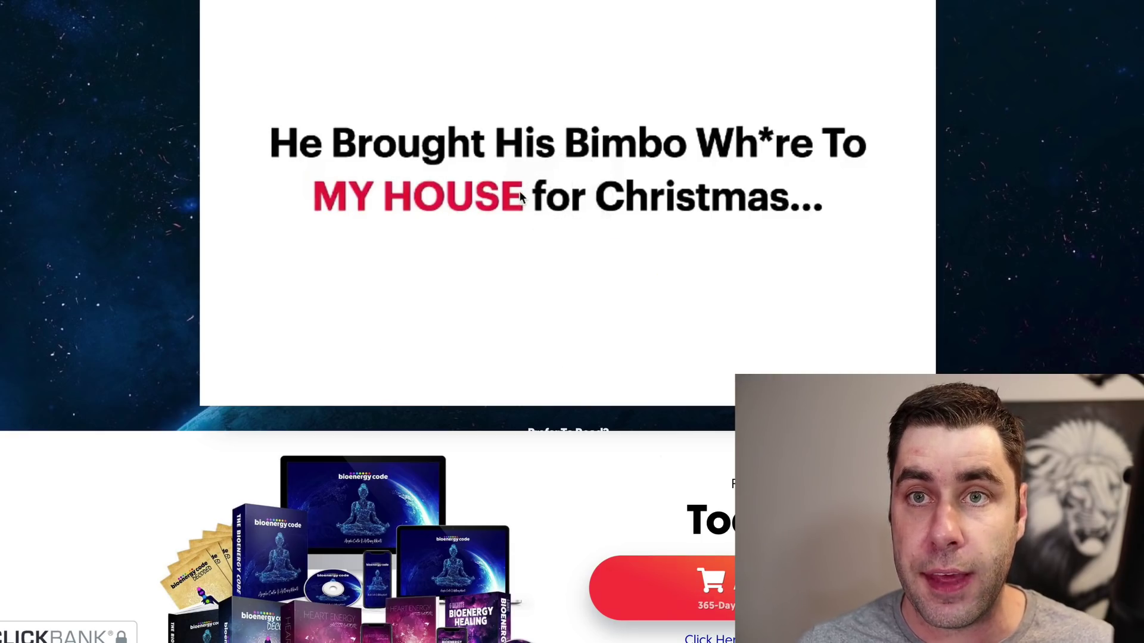
scroll(520, 197, "down", 20)
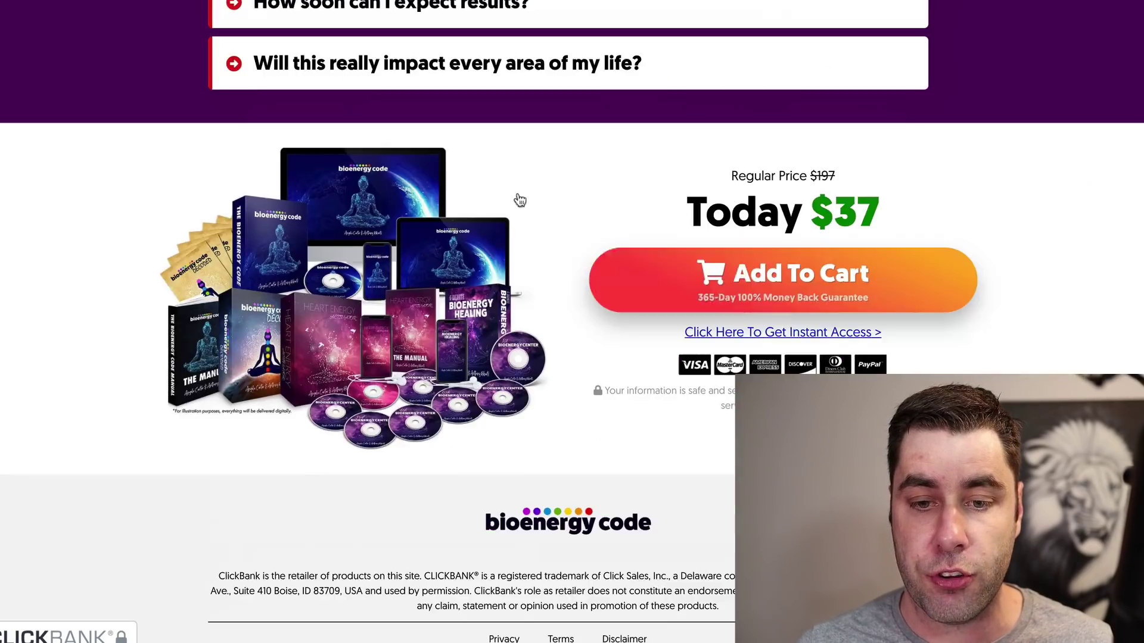
scroll(520, 200, "up", 20)
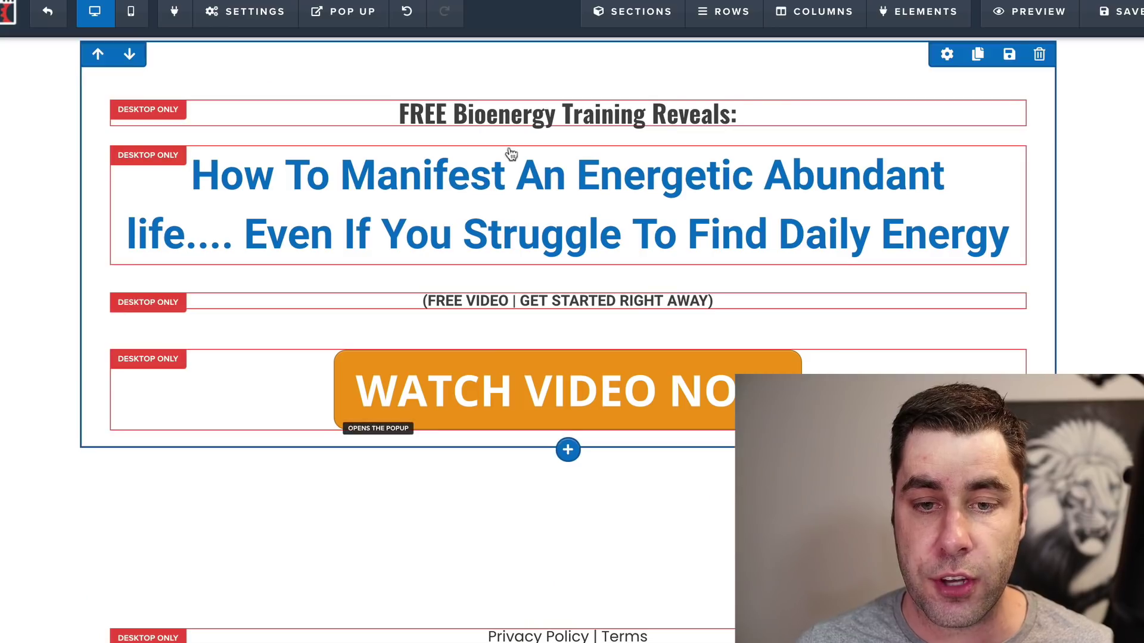
Step: Paste the BioEnergy Code HopLink into the page's On Submit Go To field
left_click(256, 16)
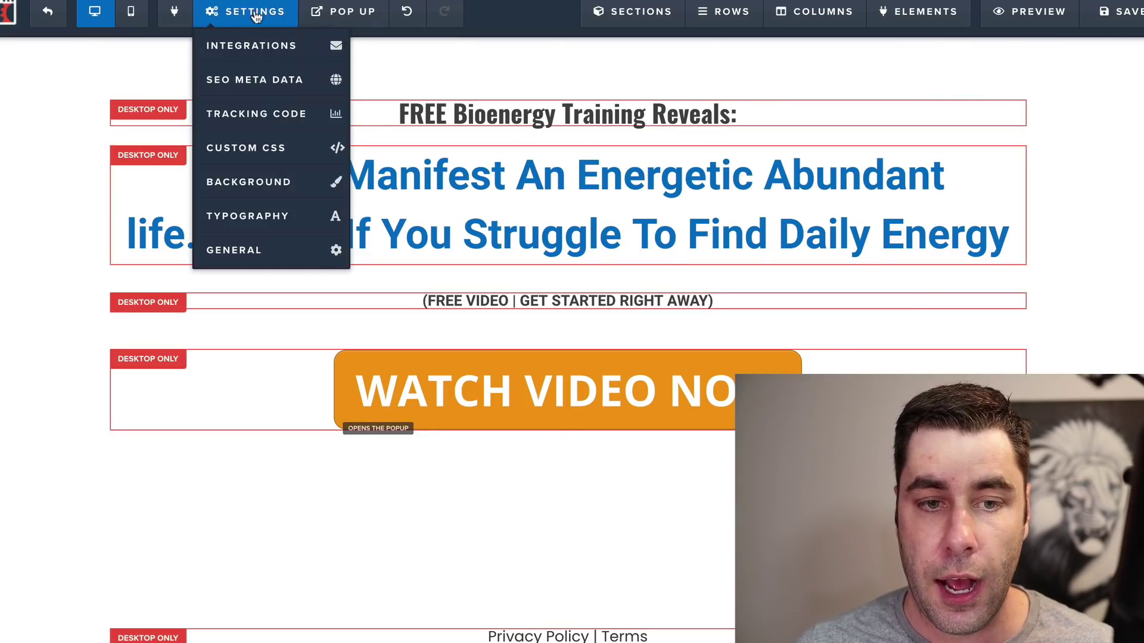
left_click(262, 250)
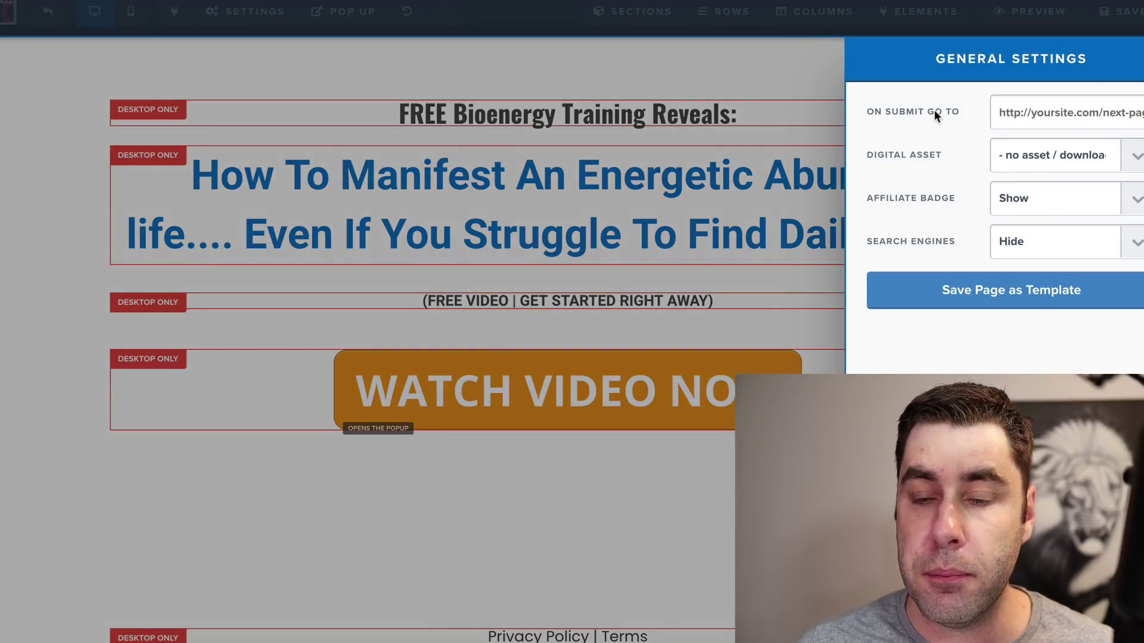
left_click(1004, 110)
right_click(1005, 111)
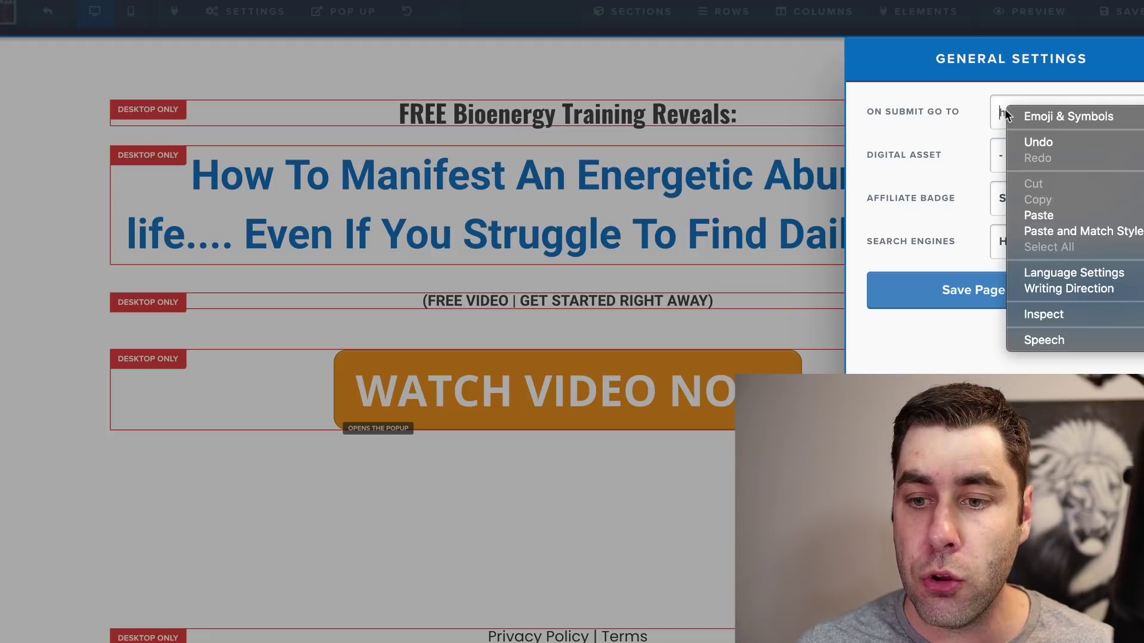
left_click(1034, 216)
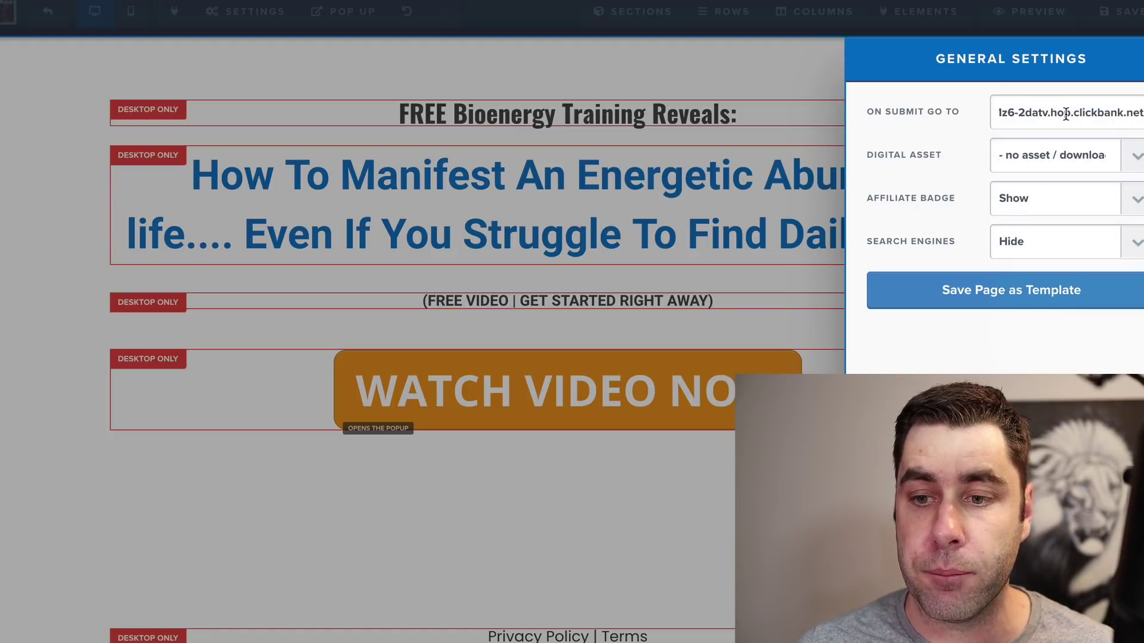
left_click(785, 96)
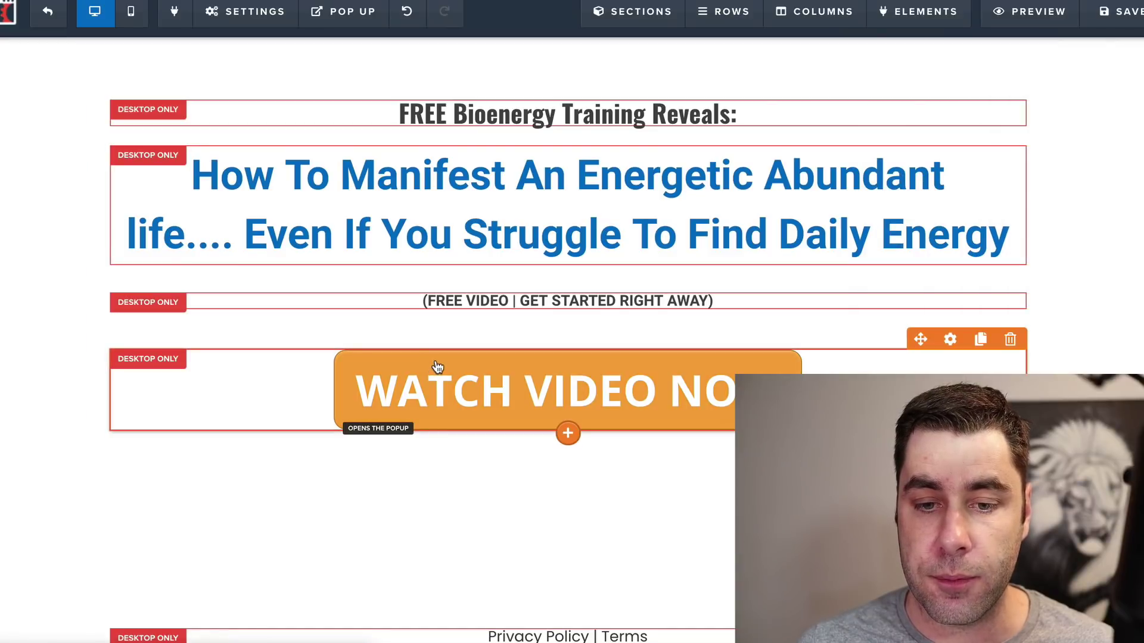
left_click(437, 365)
left_click(739, 98)
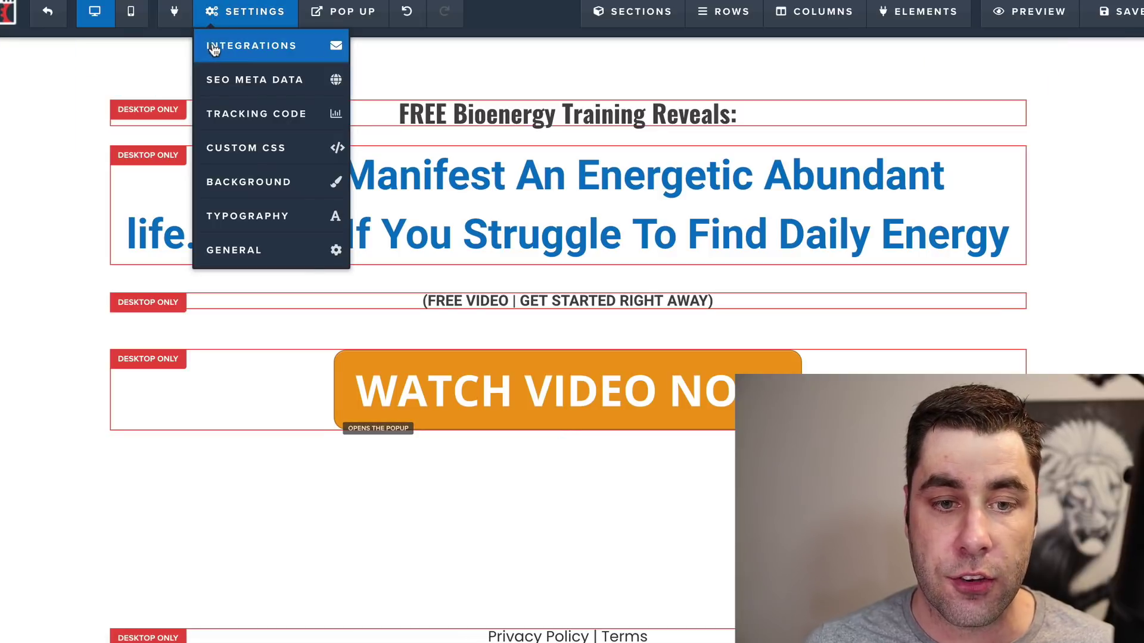
Step: Check the page's Integrations and General settings, closing each panel afterwards
mouse_move(256, 18)
left_click(248, 47)
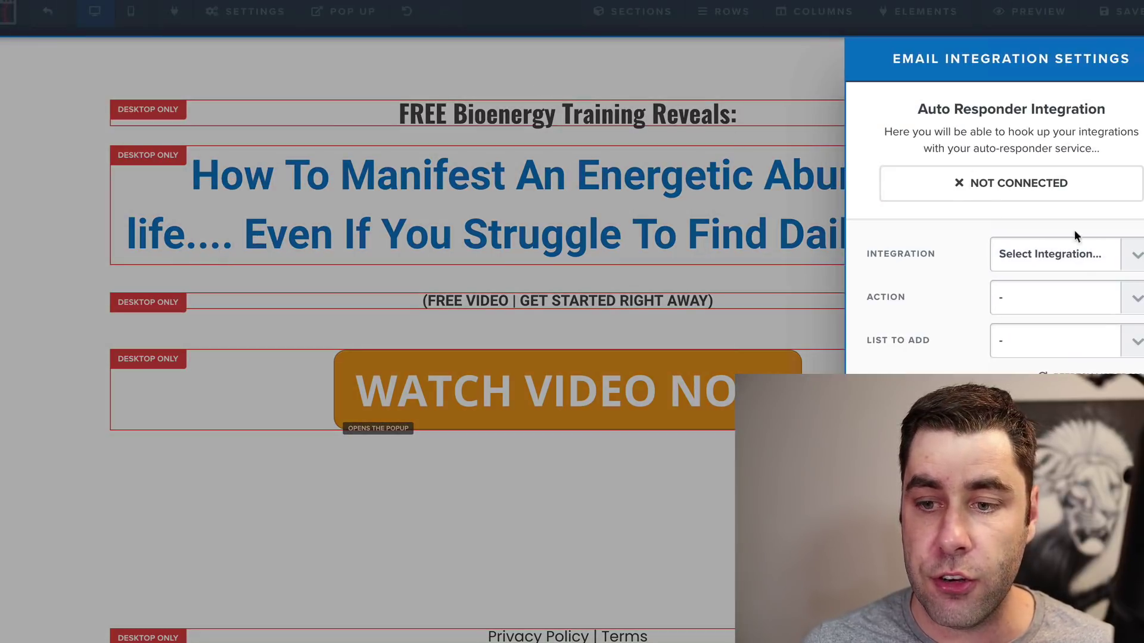
left_click(685, 80)
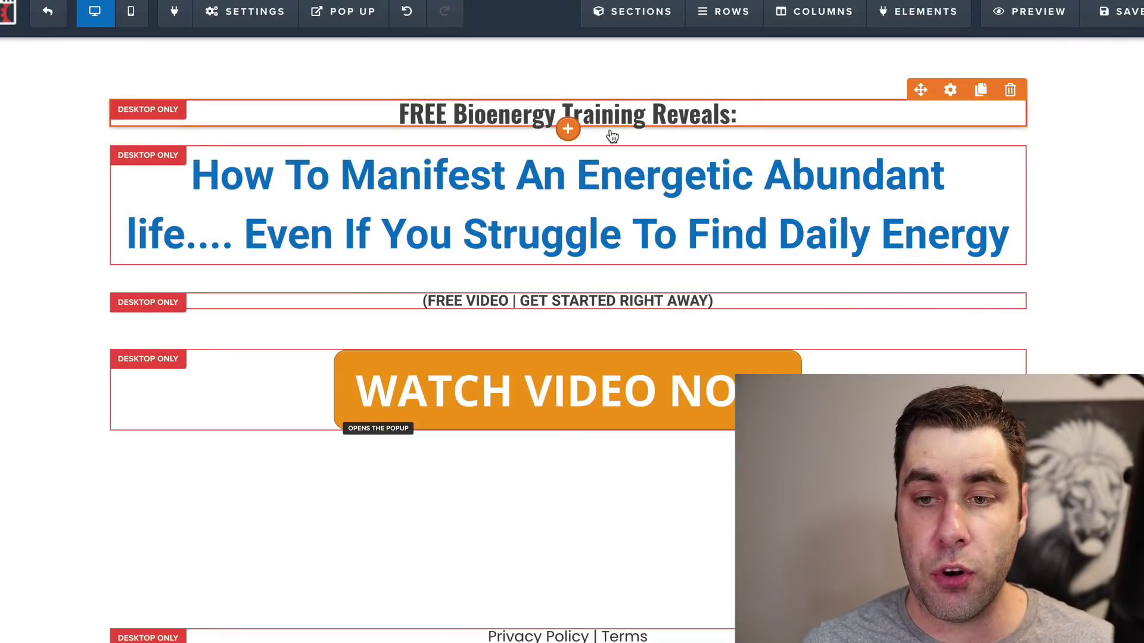
mouse_move(245, 11)
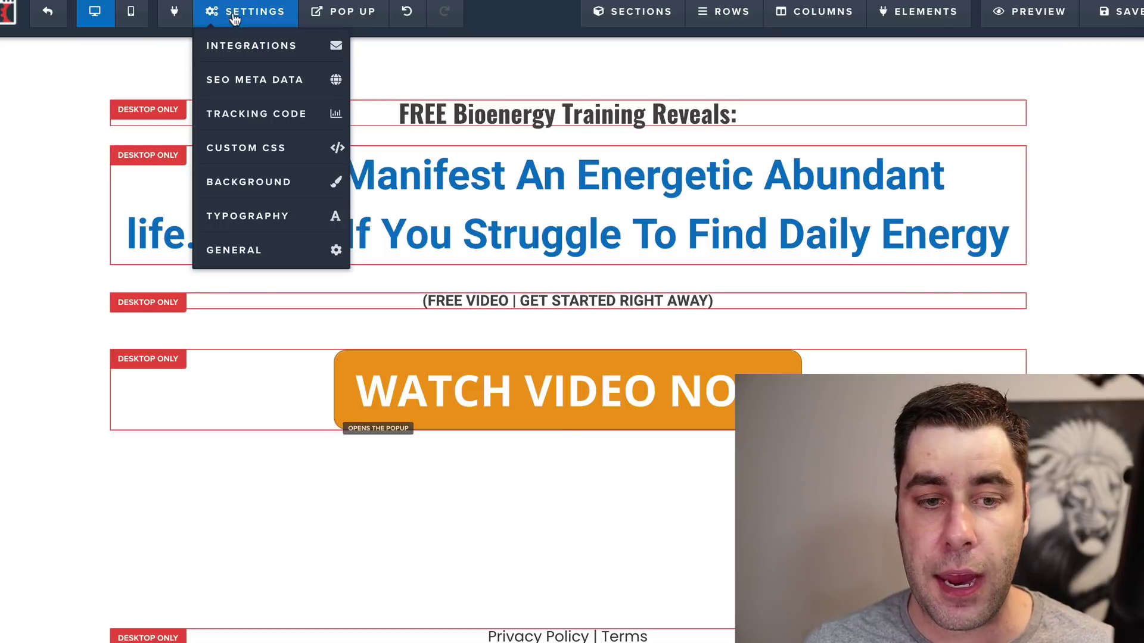
left_click(255, 241)
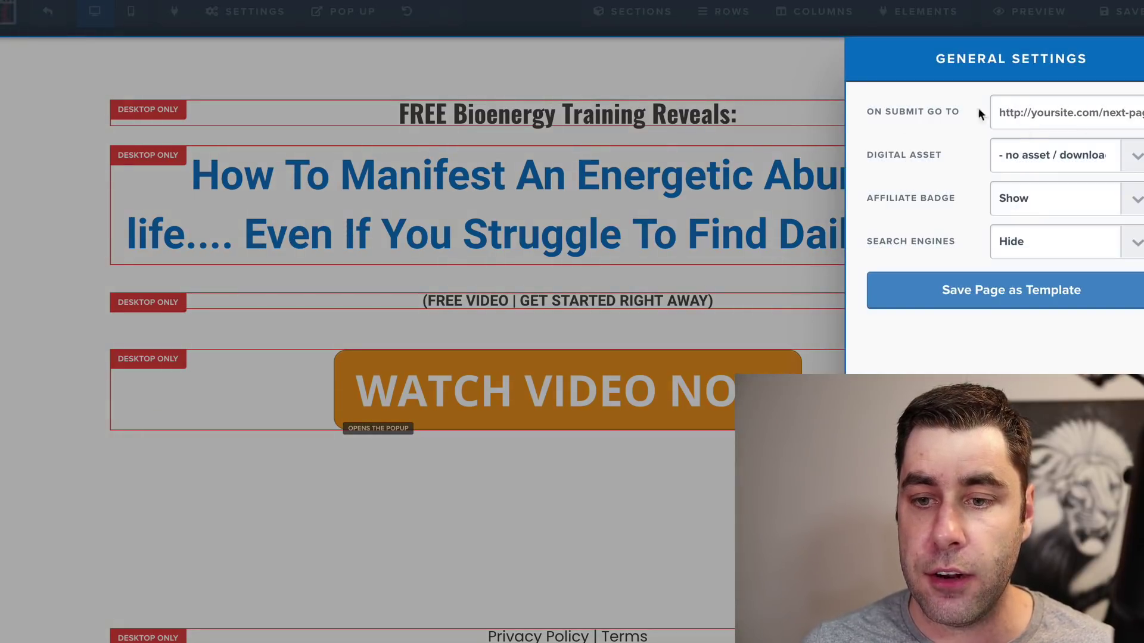
left_click(701, 72)
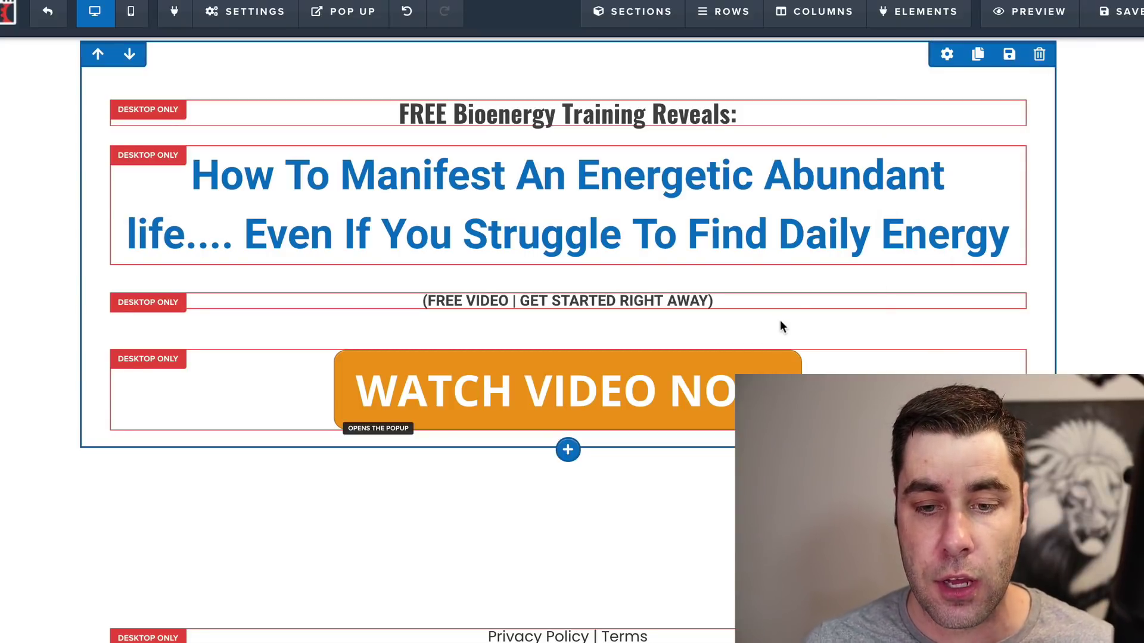
Step: Try Go to Website URL with the HopLink on WATCH VIDEO NOW, then revert to Open the Pop Up
left_click(791, 367)
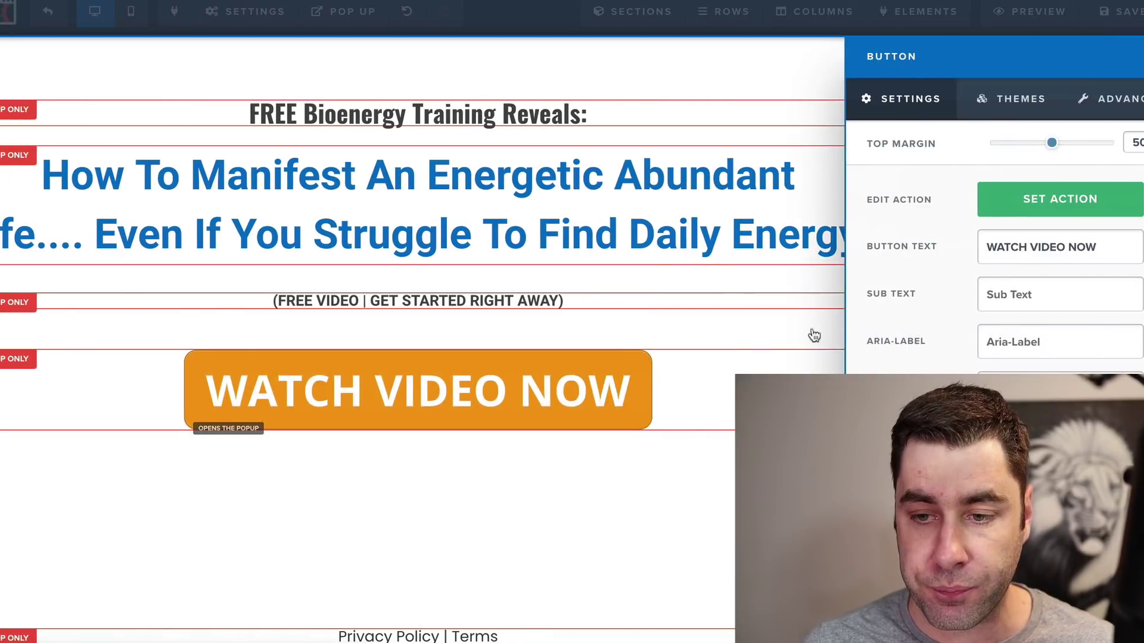
left_click(1022, 212)
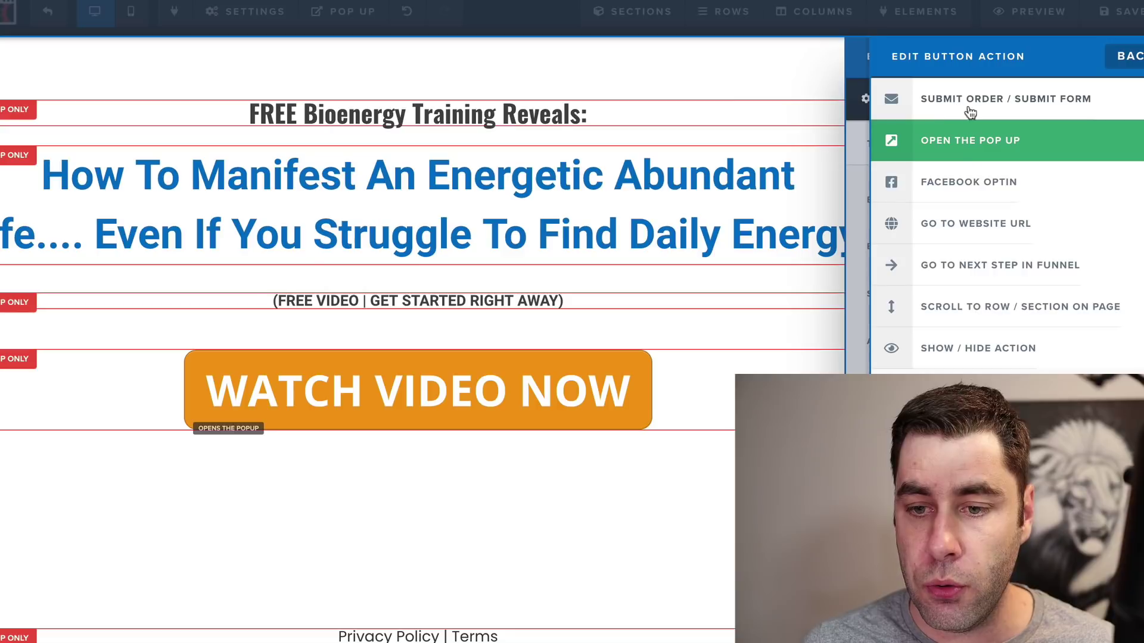
left_click(979, 230)
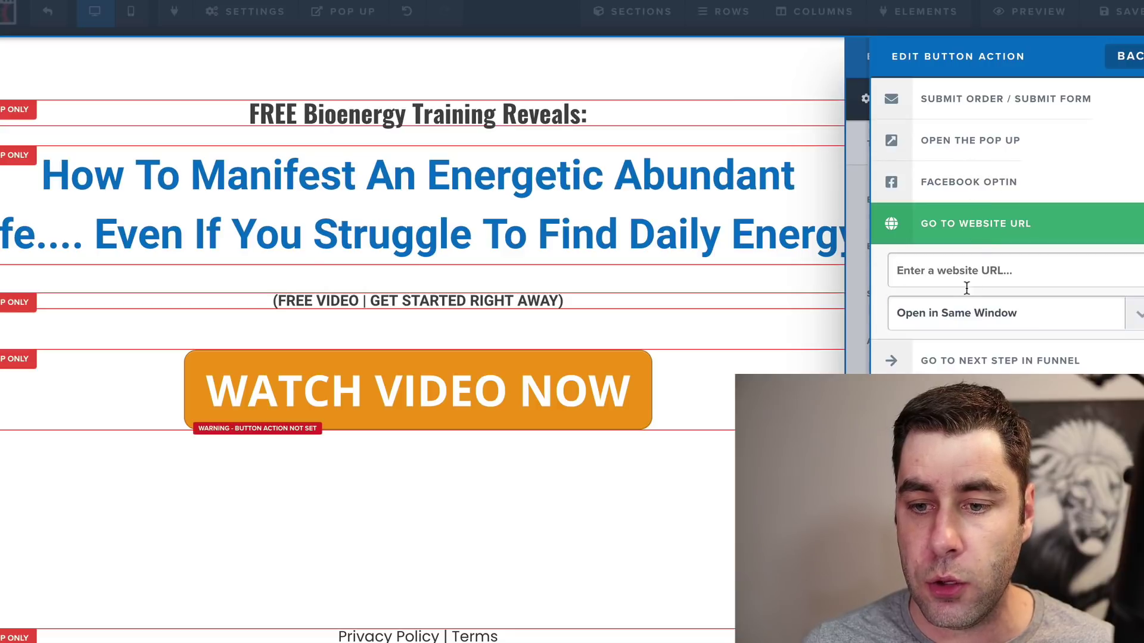
right_click(984, 271)
left_click(1011, 360)
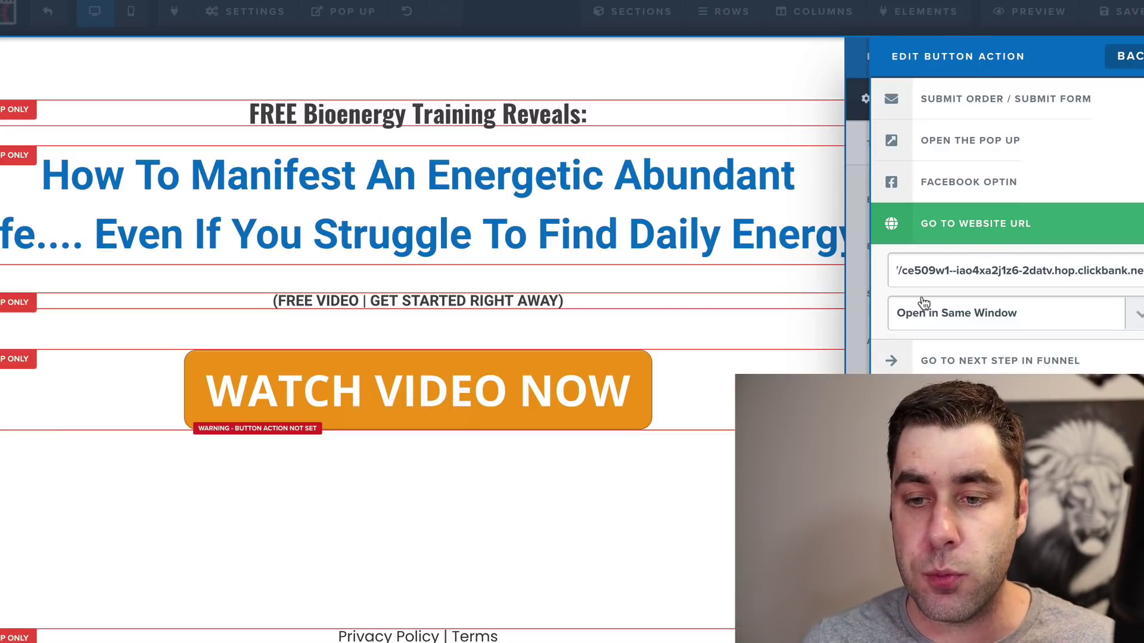
left_click(988, 149)
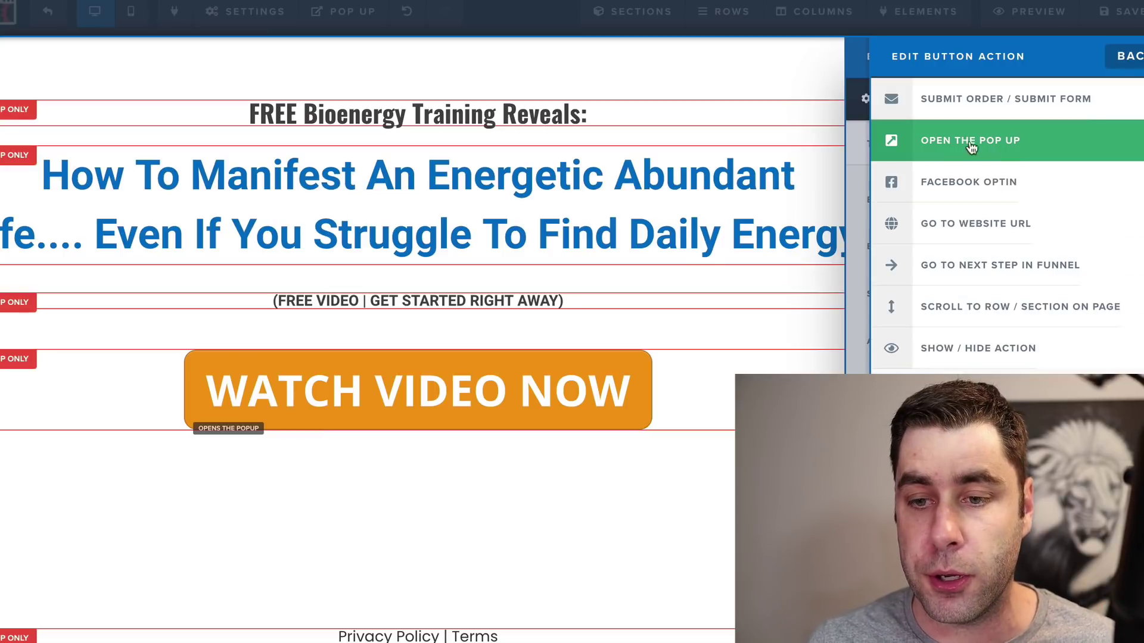
left_click(805, 84)
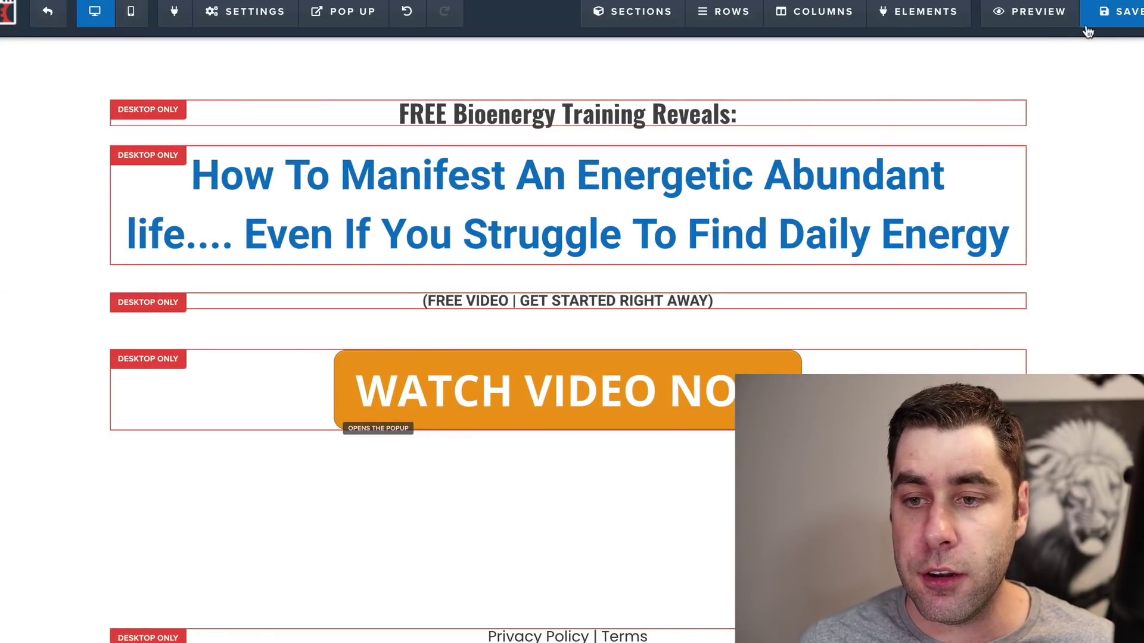
Step: Re-paste the ClickBank HopLink into On Submit Go To and save the opt-in page
left_click(1029, 11)
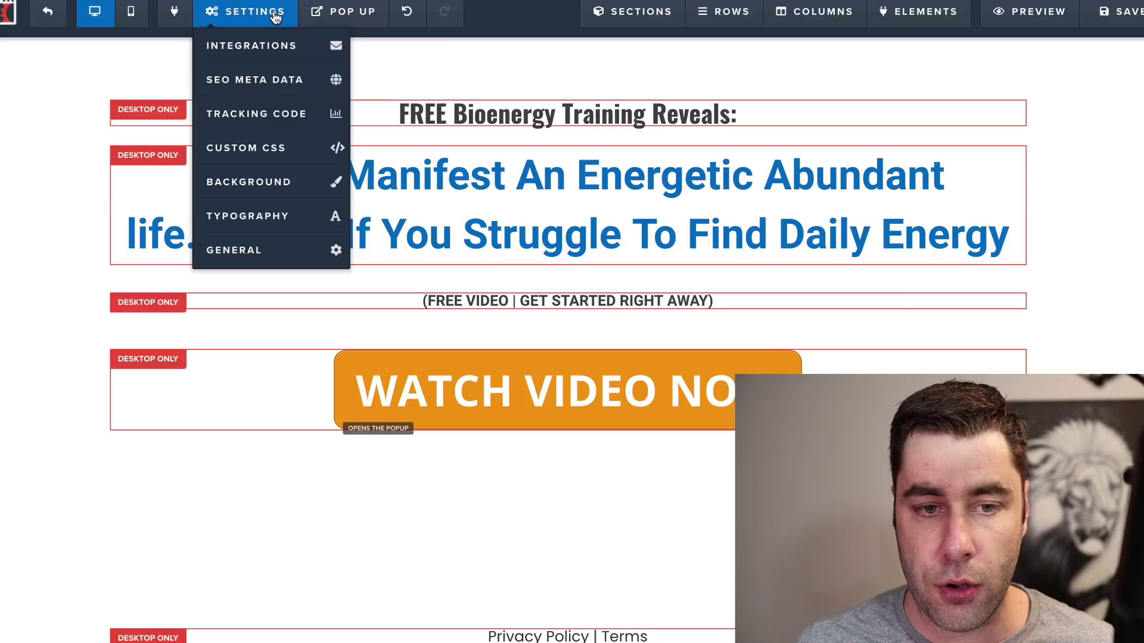
mouse_move(244, 11)
left_click(230, 248)
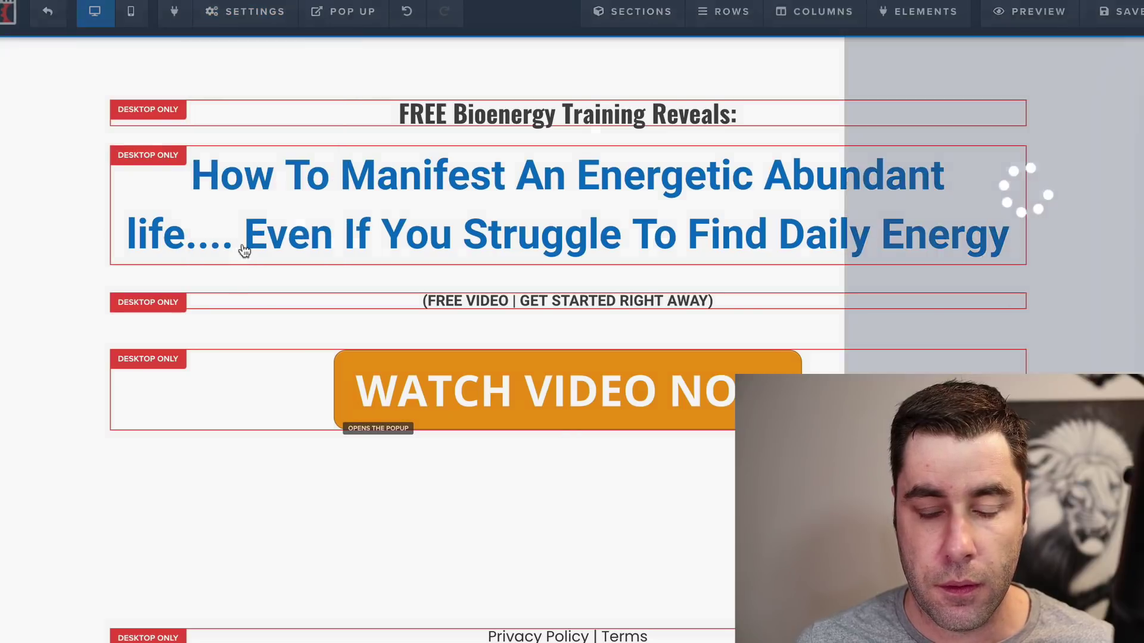
left_click(1064, 100)
key("ctrl+v")
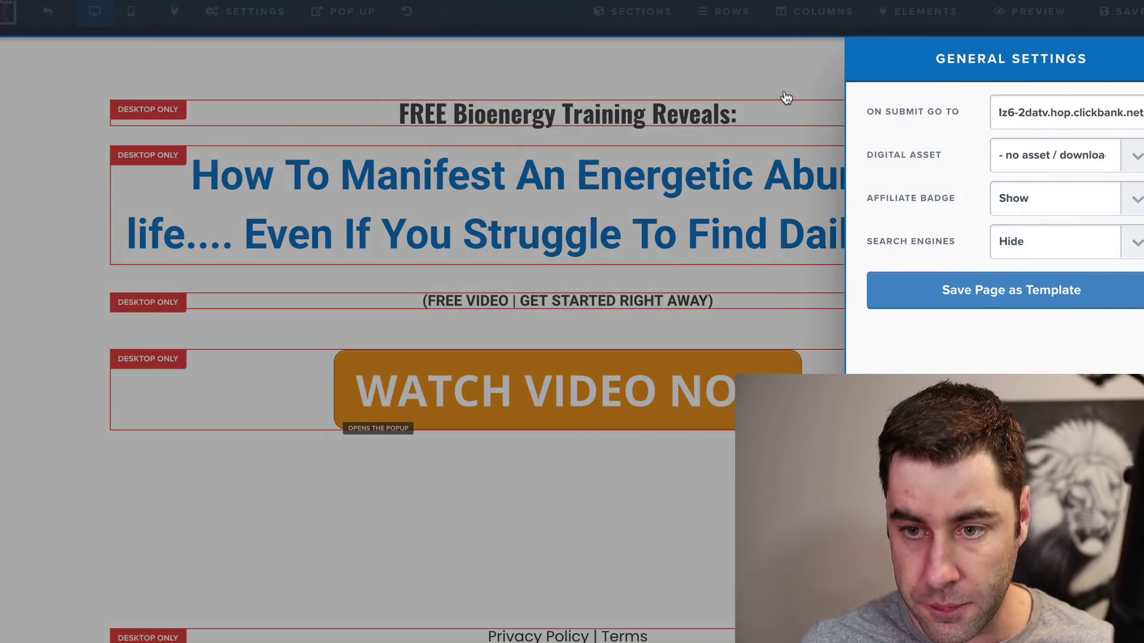
left_click(782, 84)
left_click(1123, 10)
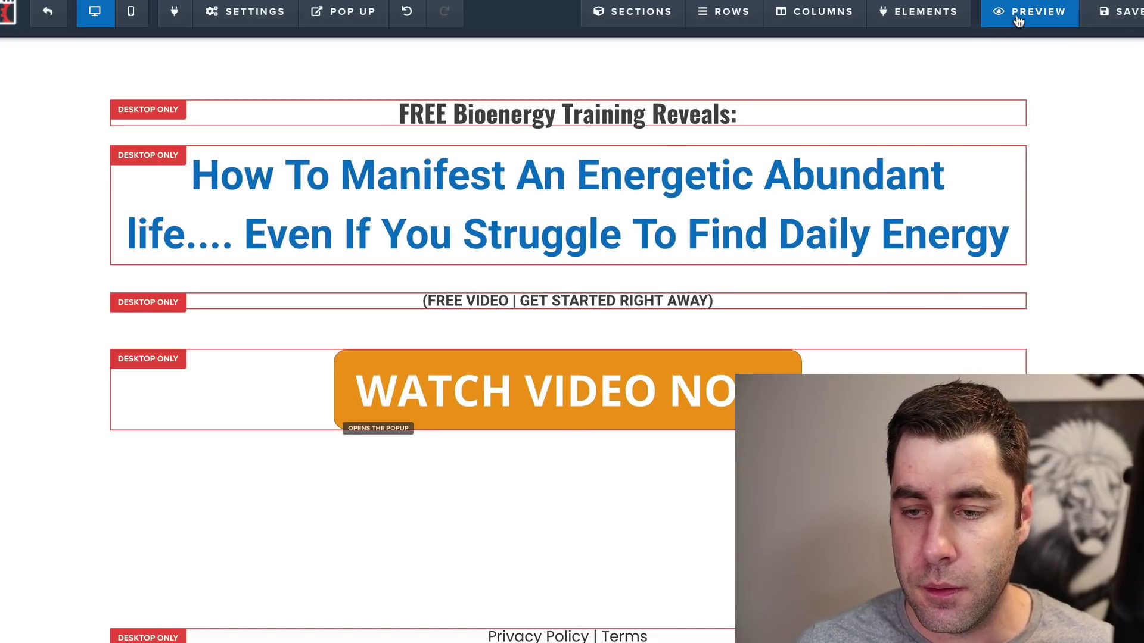
Step: Preview the opt-in page and submit a test email address through the Watch Video Now popup
left_click(1017, 13)
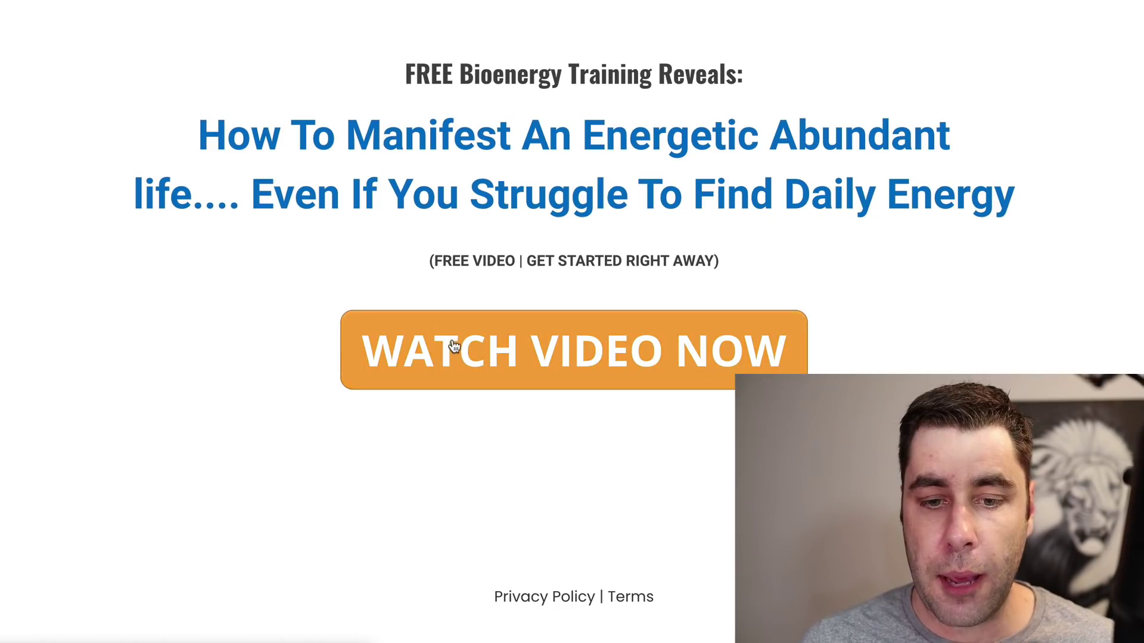
left_click(452, 347)
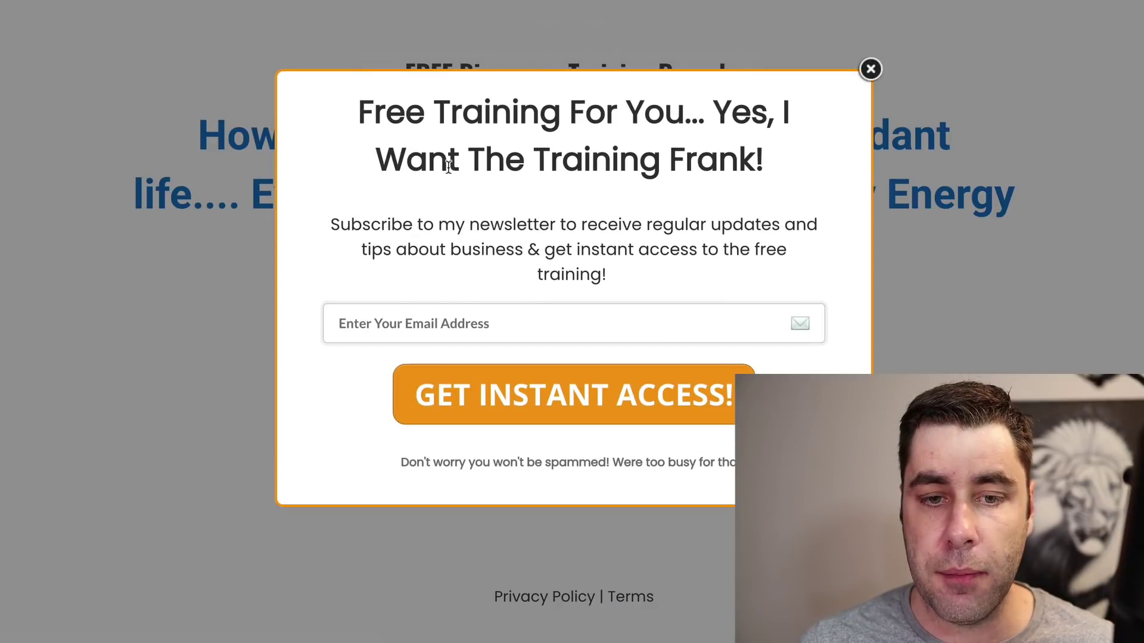
triple_click(370, 115)
left_click(420, 320)
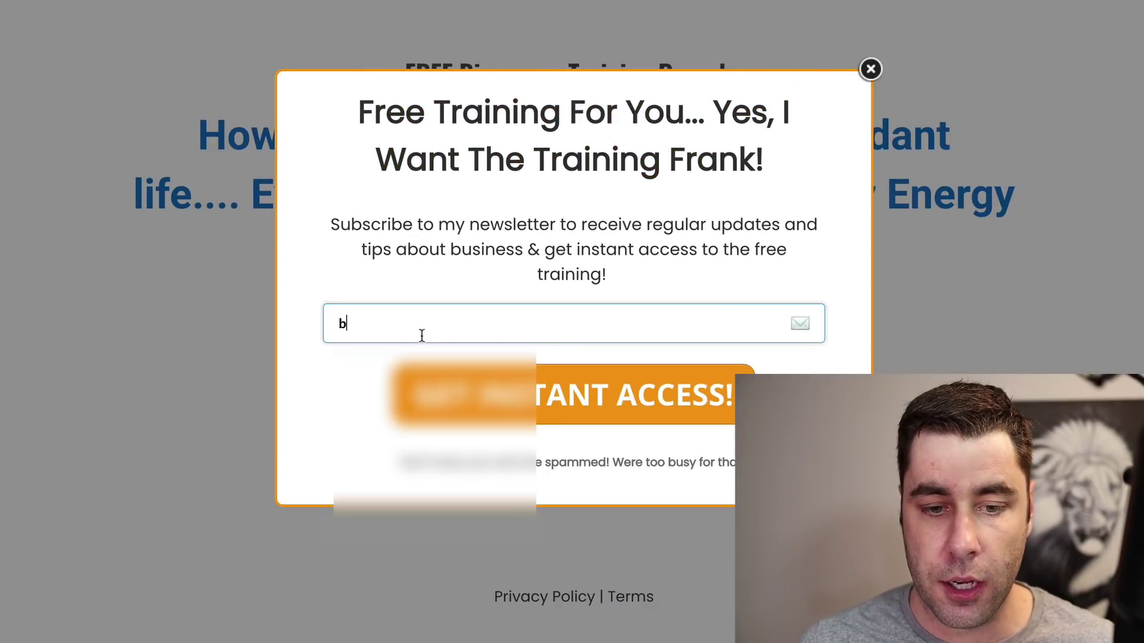
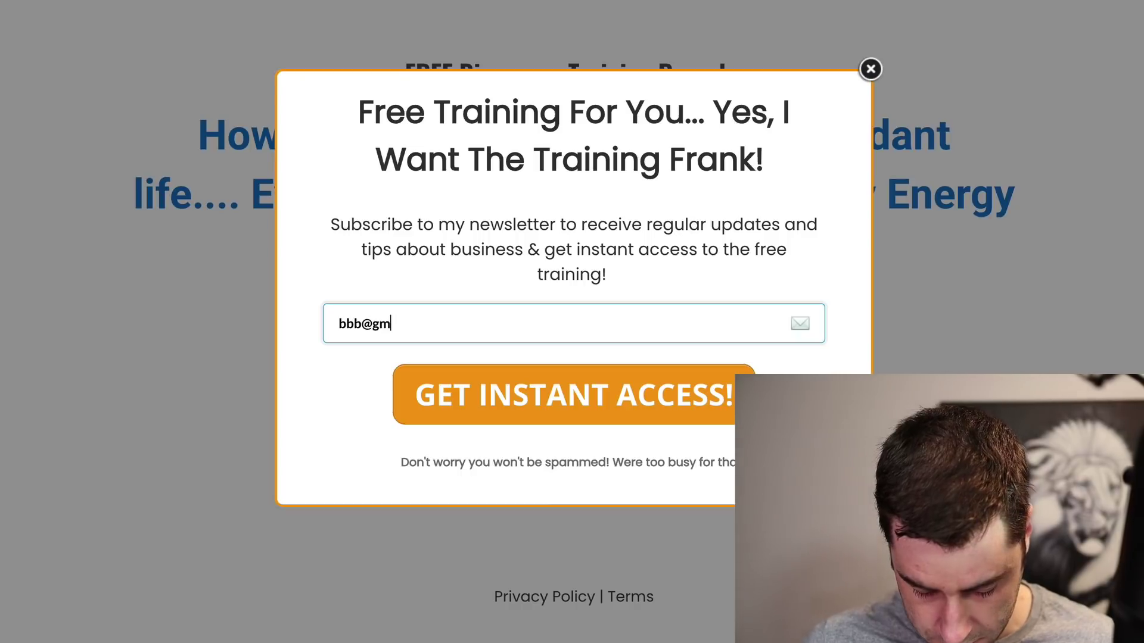
key("Return")
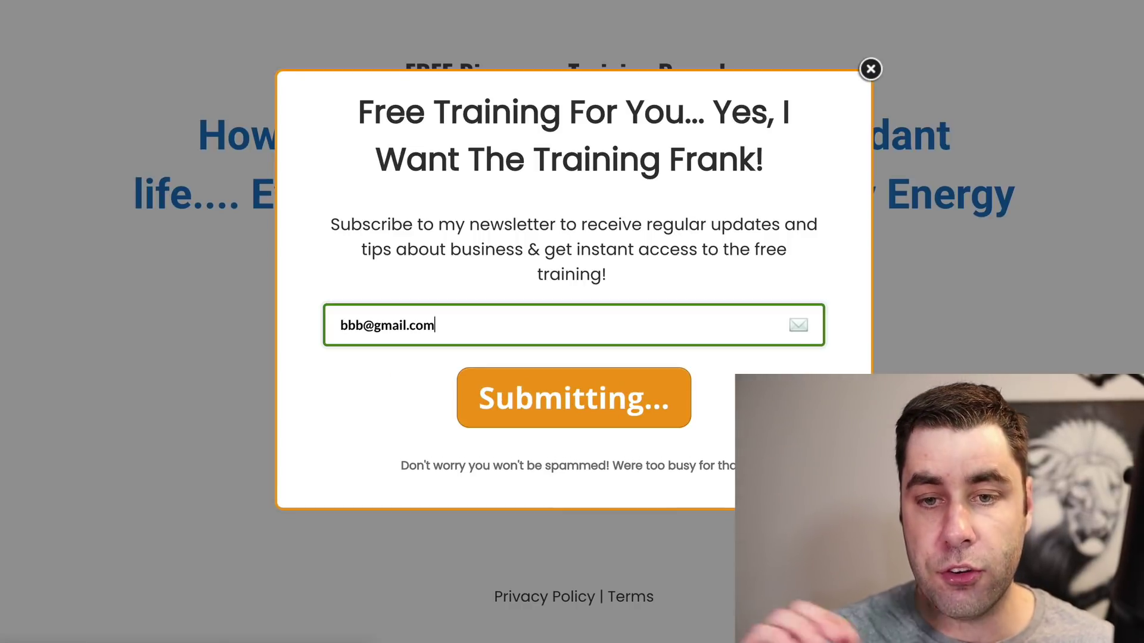